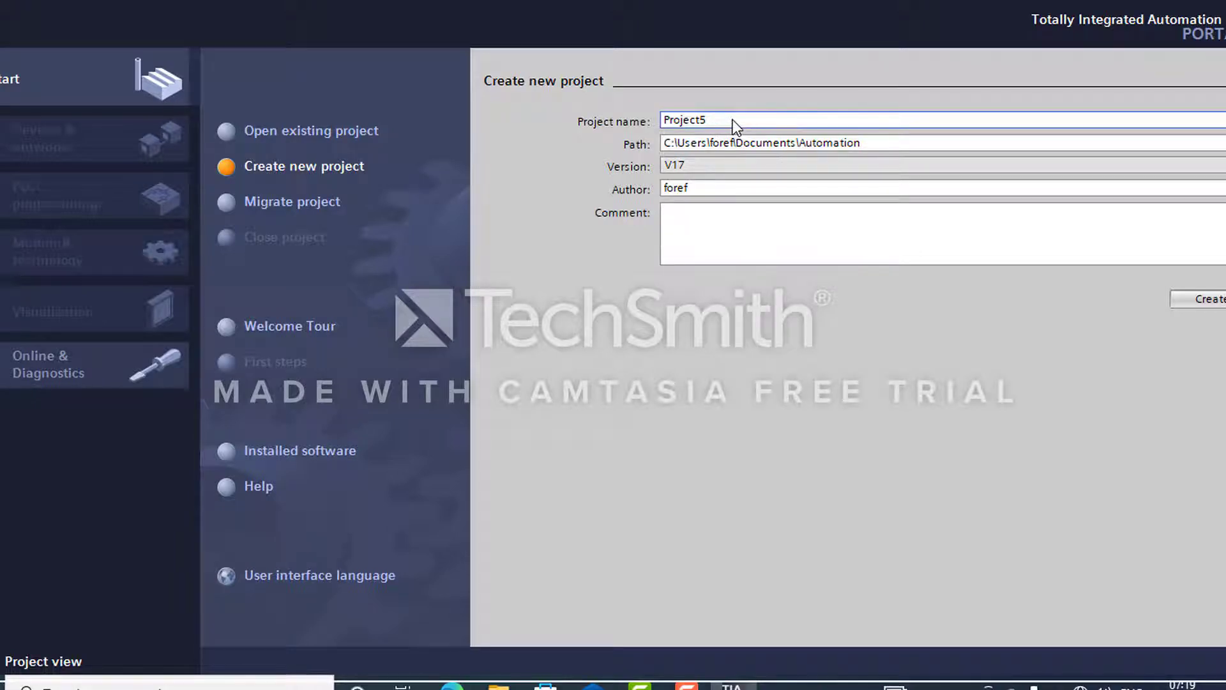
Create a new project named Project5 in the Automation documents folder, leaving the comment empty
click(697, 142)
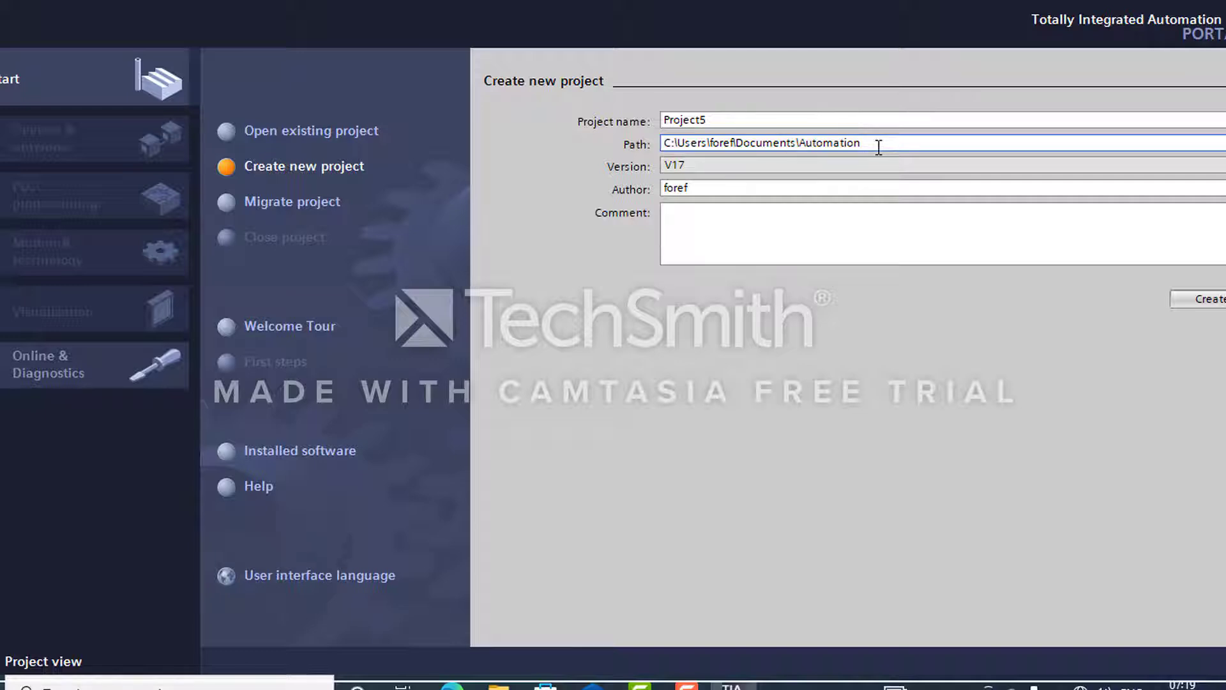
click(680, 165)
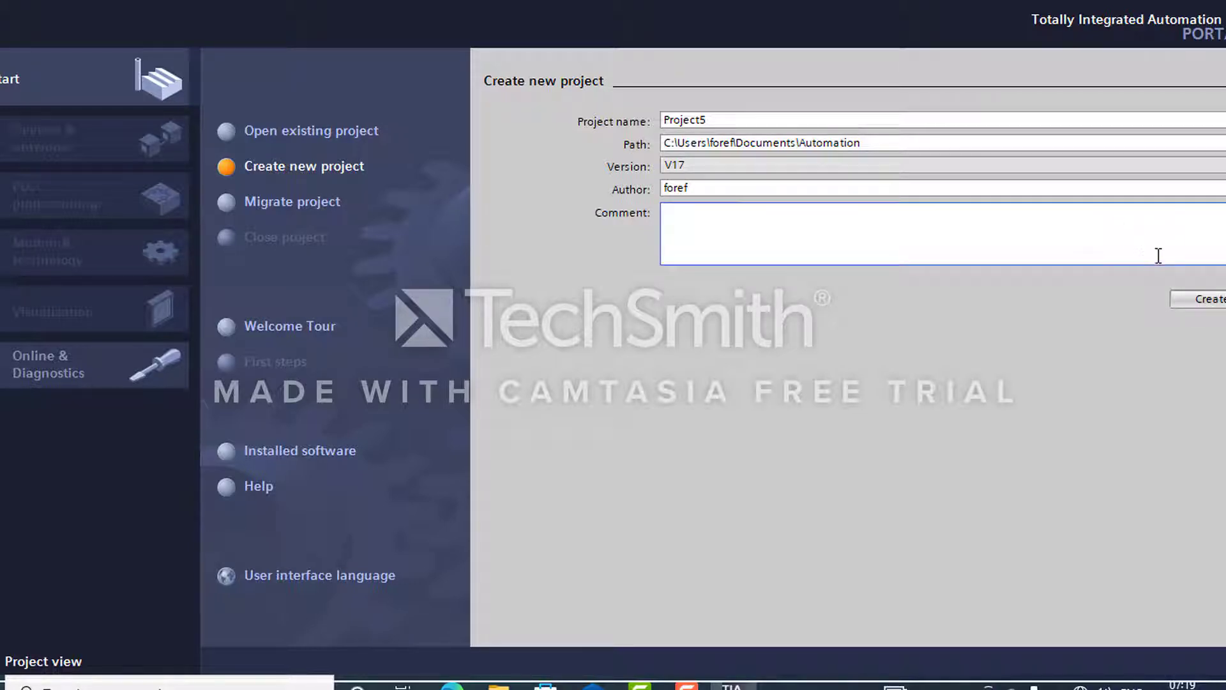
click(949, 210)
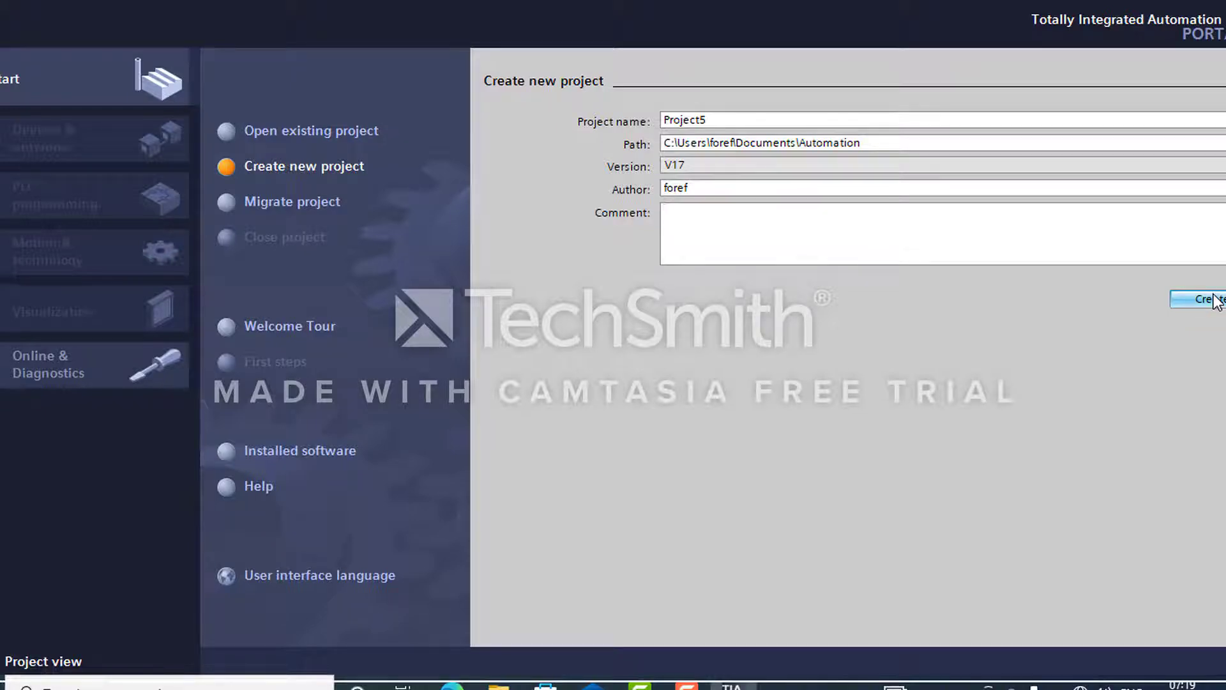
click(1212, 299)
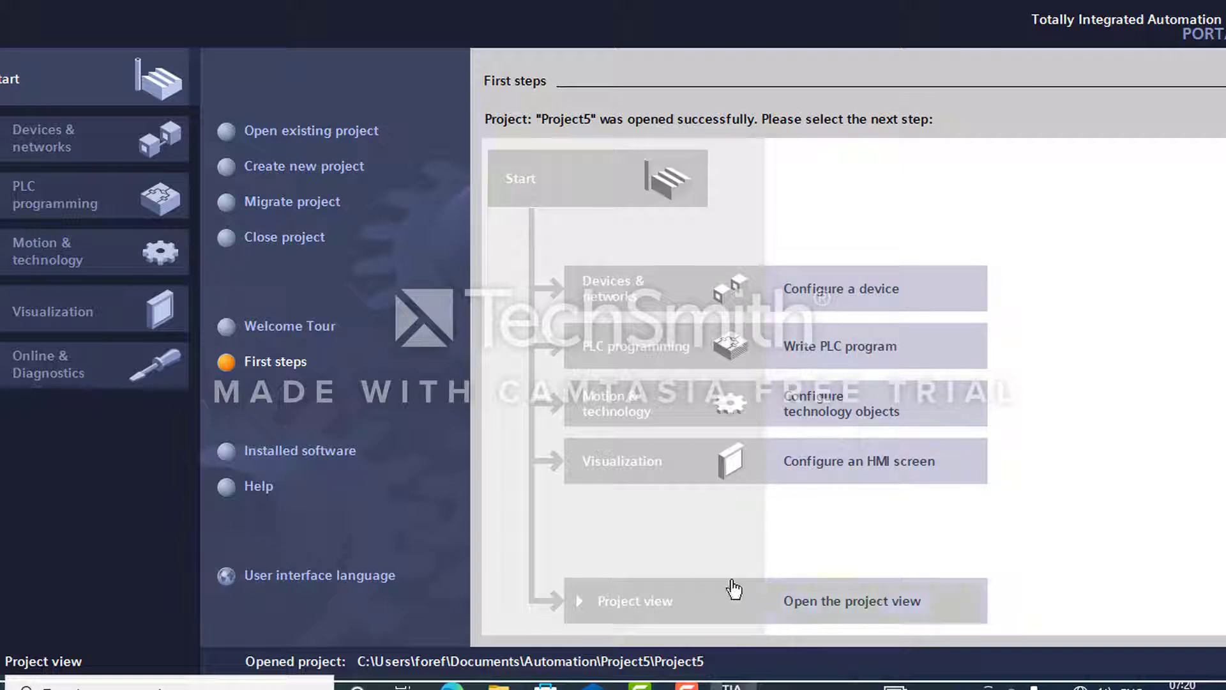
Start configuring a new device and select the SIMATIC S7-1500 controller CPU 1511-1 PN, article 6ES7 511-1AK00-0AB0
click(840, 291)
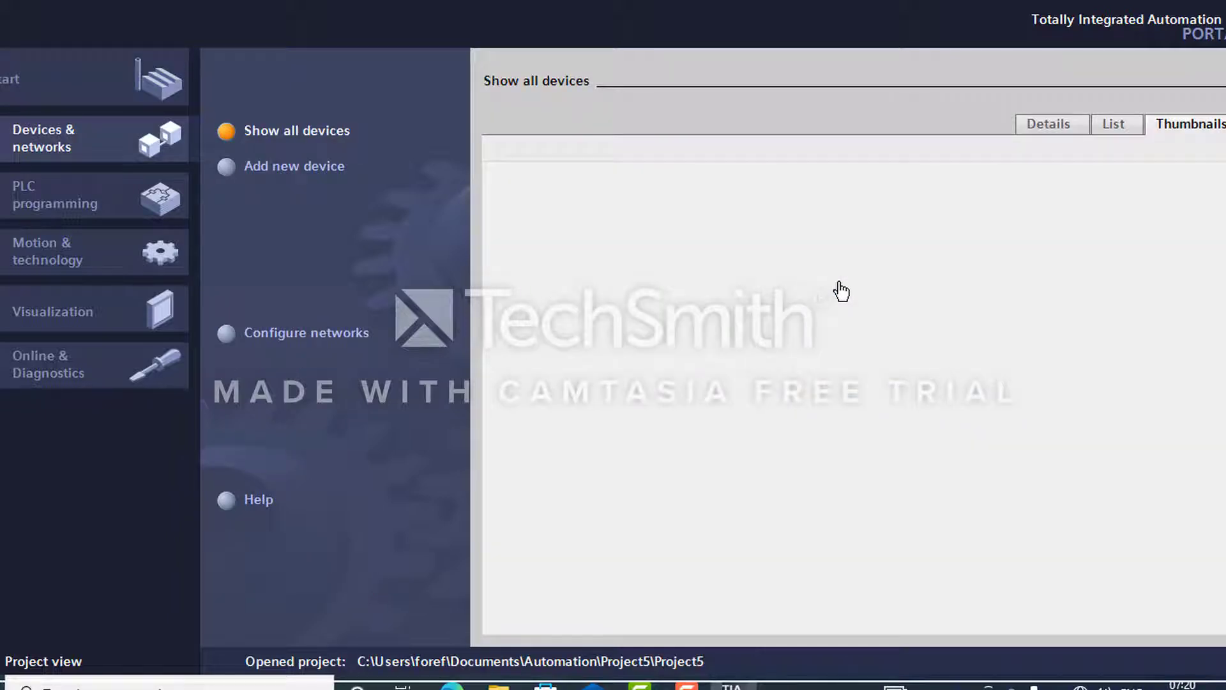
click(337, 166)
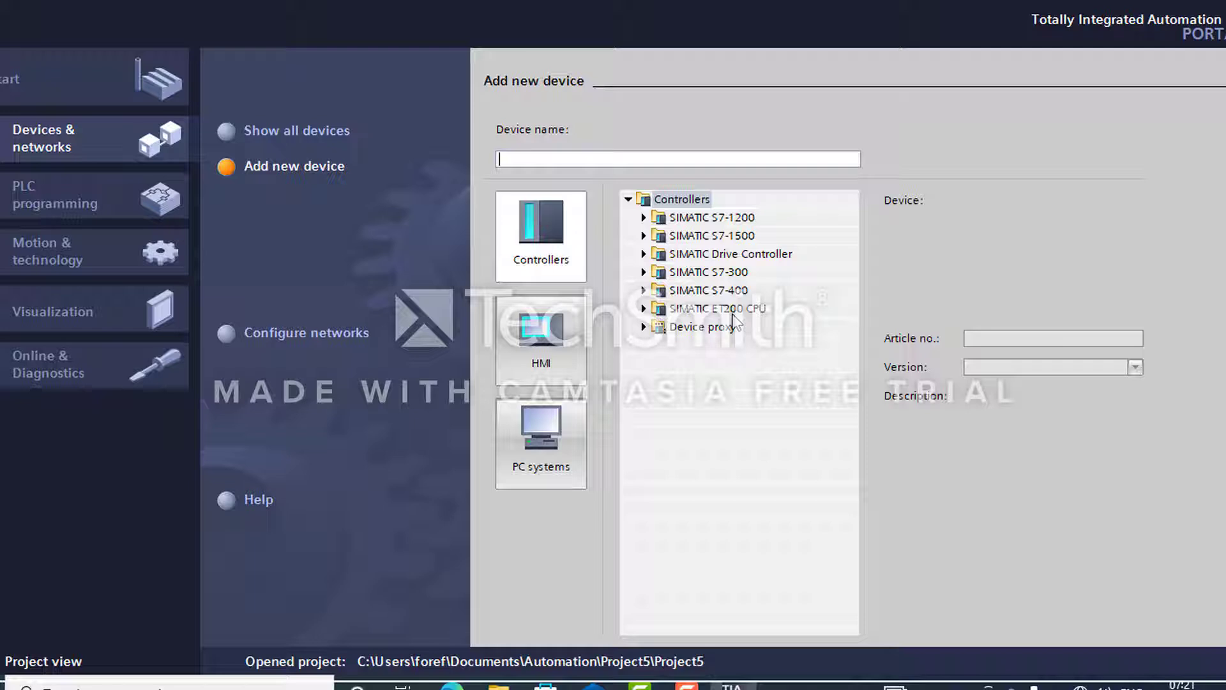
click(644, 235)
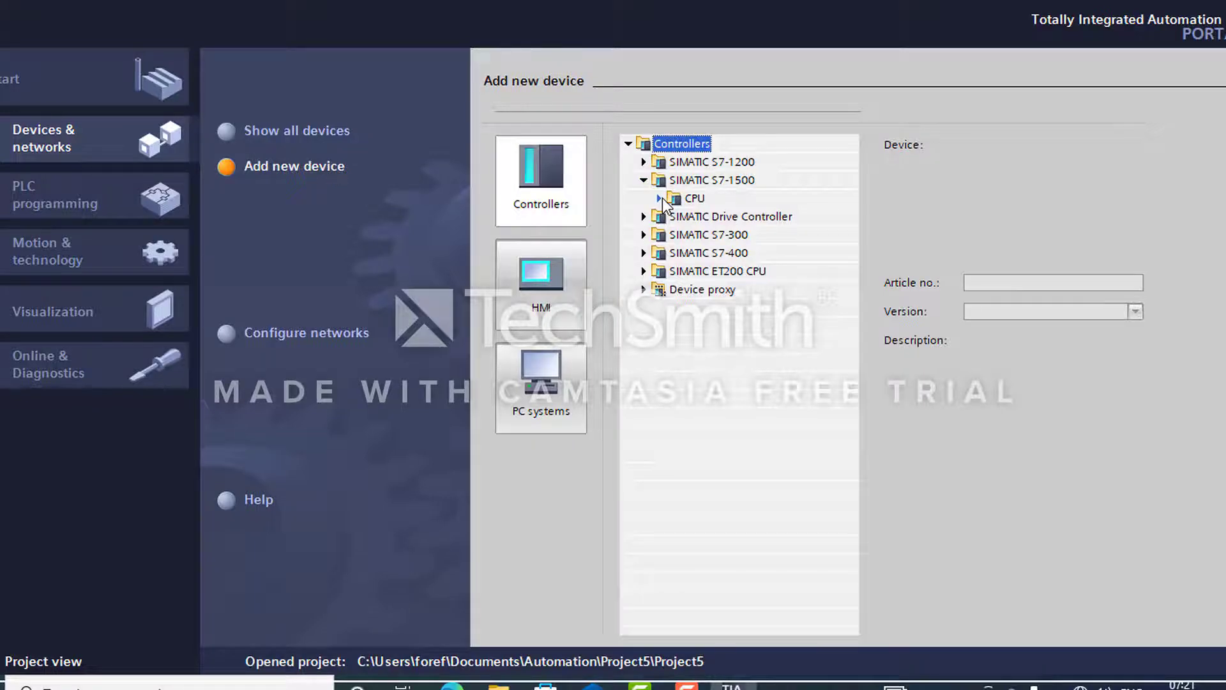
click(659, 199)
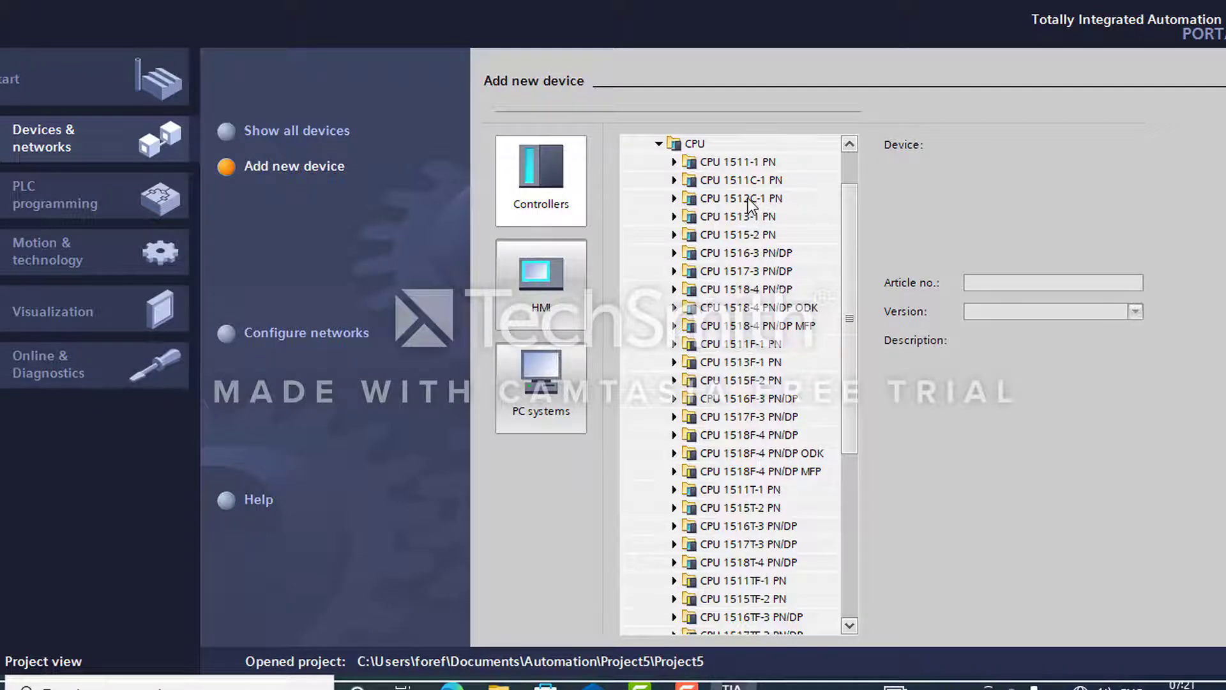
click(673, 162)
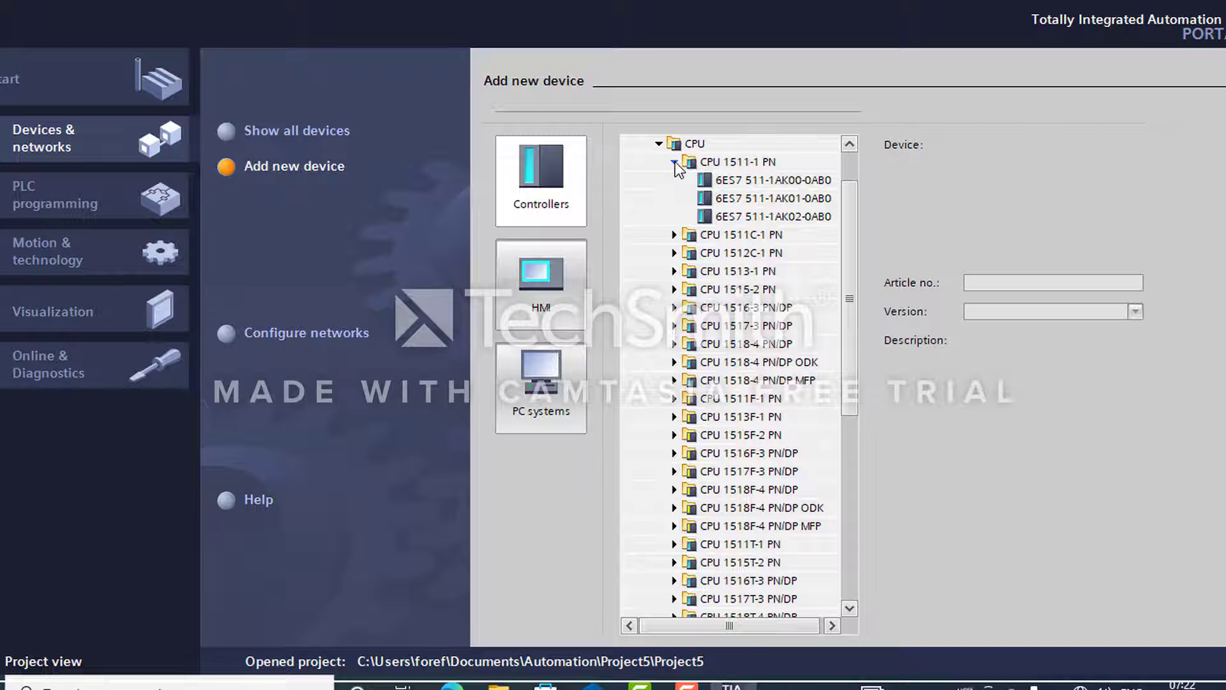
click(726, 181)
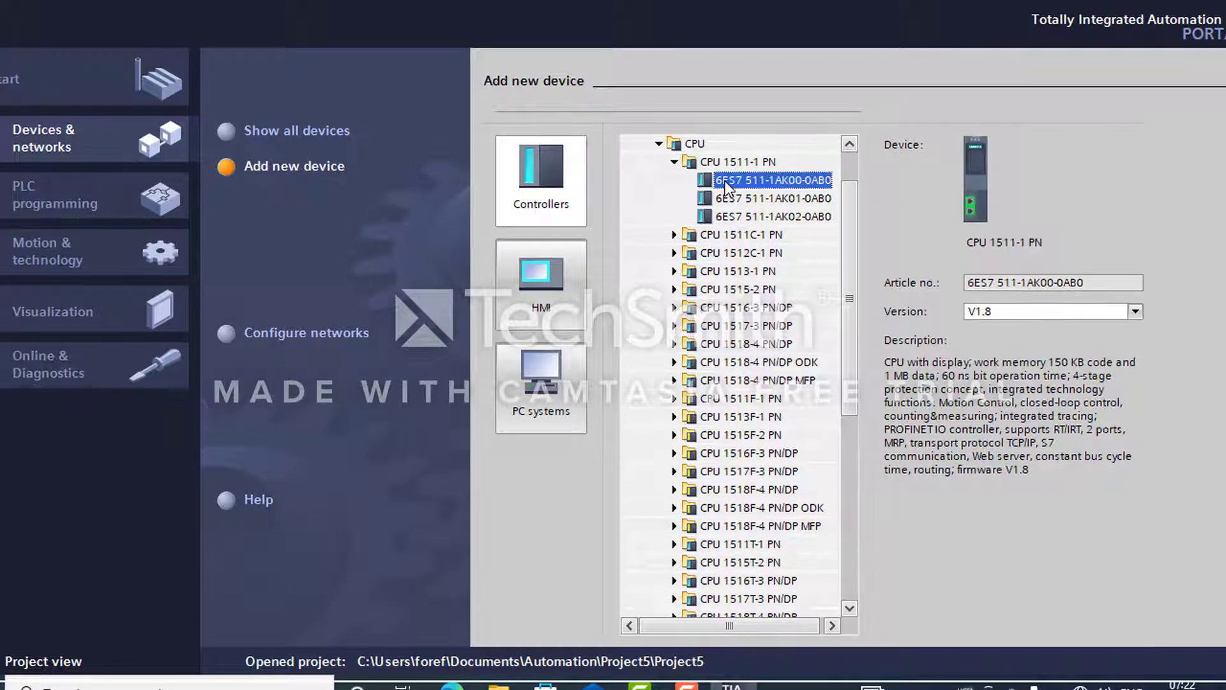
Set the CPU's firmware version to V1.0 and add it to the project with its device view opened
click(1052, 313)
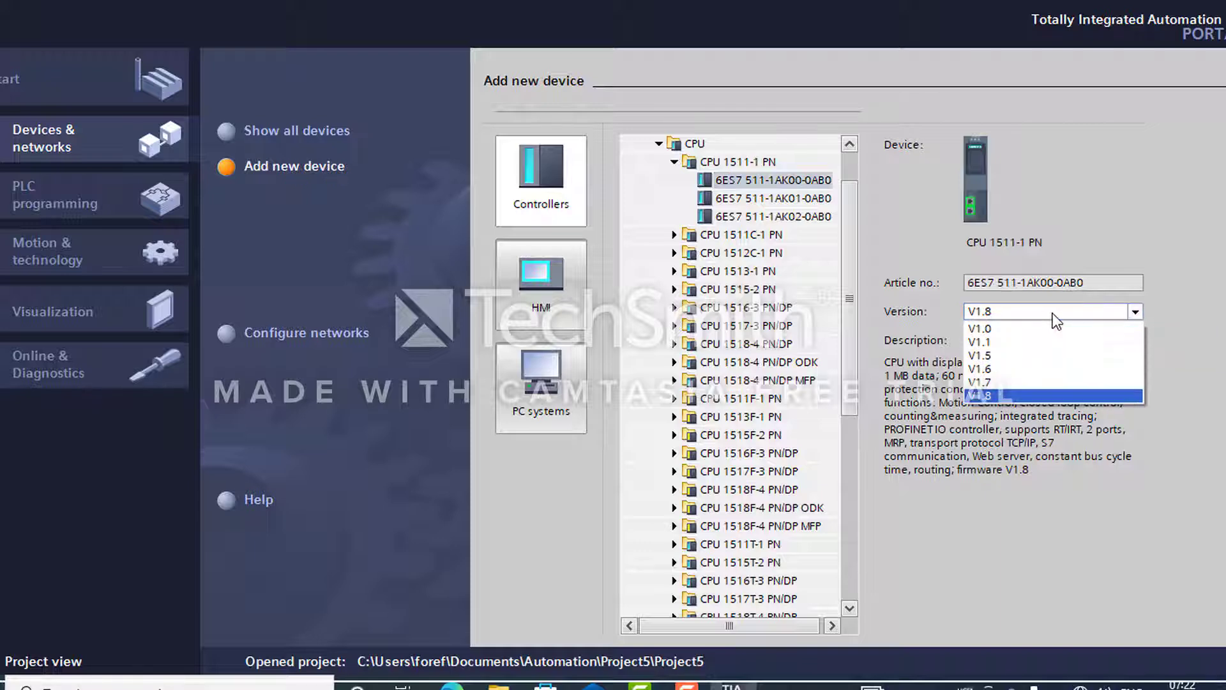
click(1024, 331)
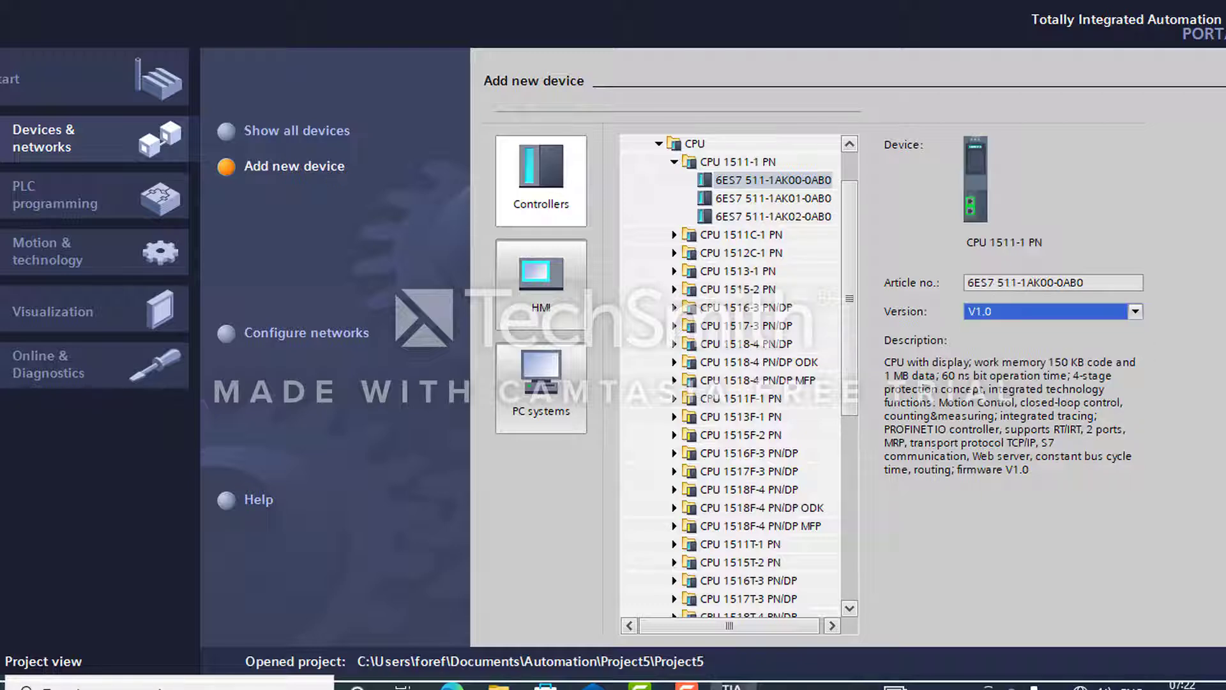
scroll(856, 358, down, 2)
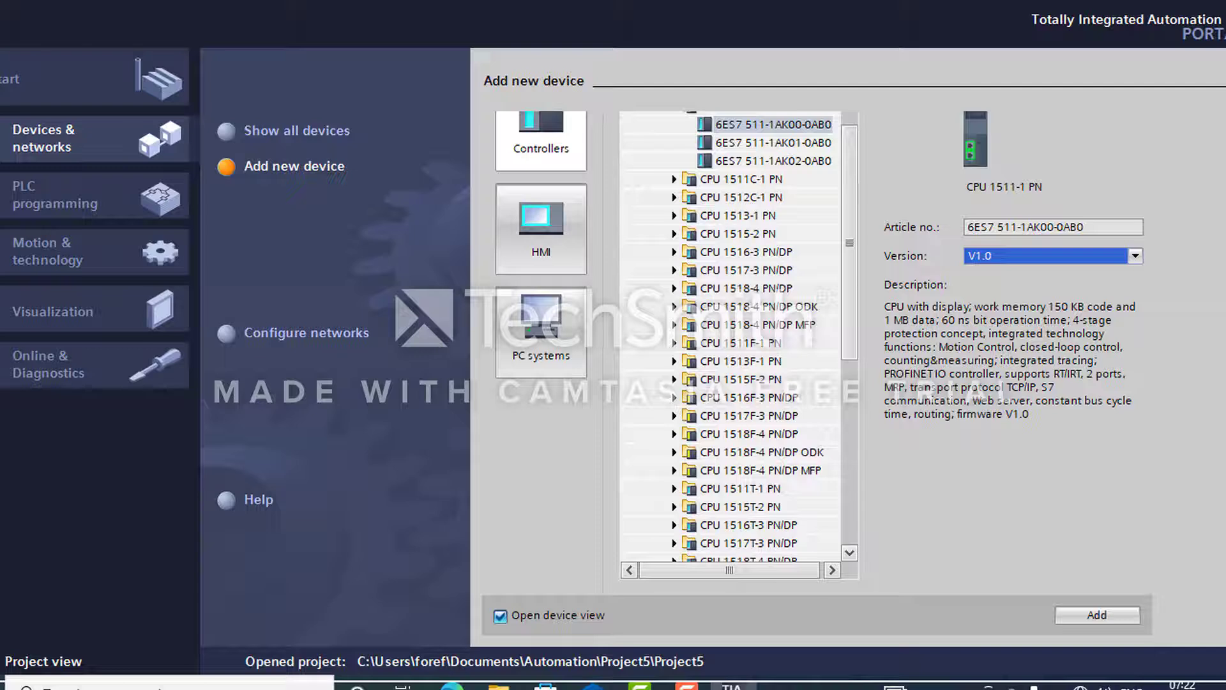
click(1097, 615)
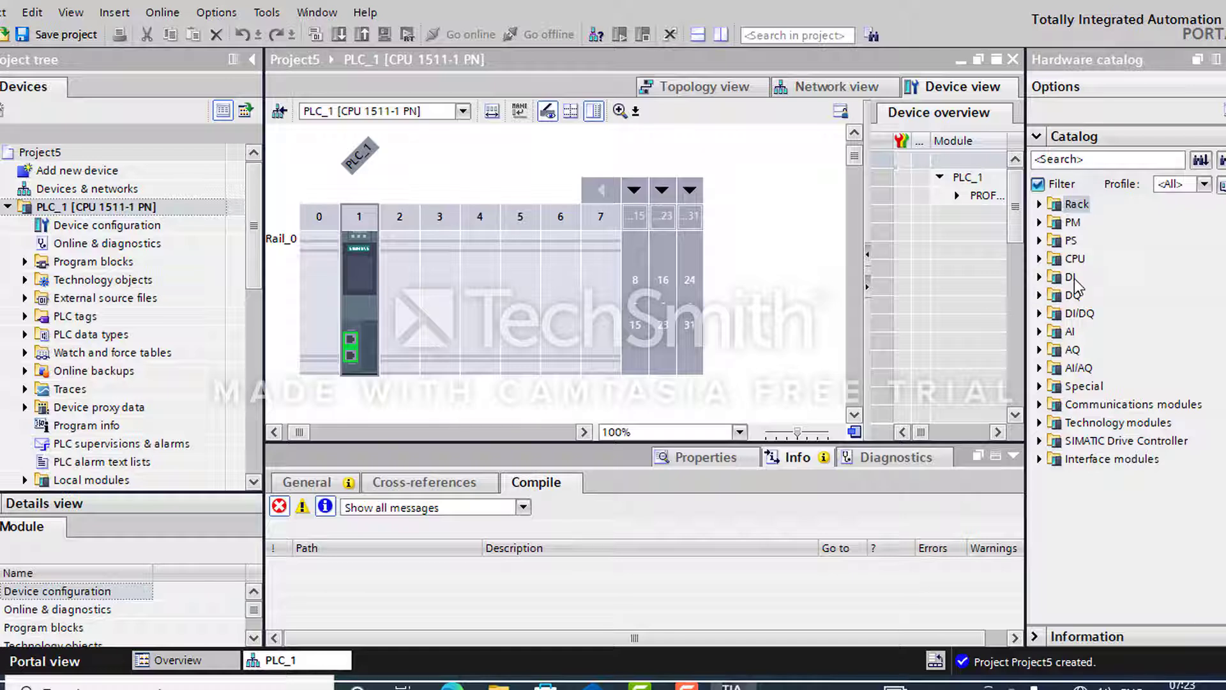
Insert the PS 25W 24VDC power supply, article 6ES7 505-0KA00-0AB0, into slot 0 of the rack
click(1039, 241)
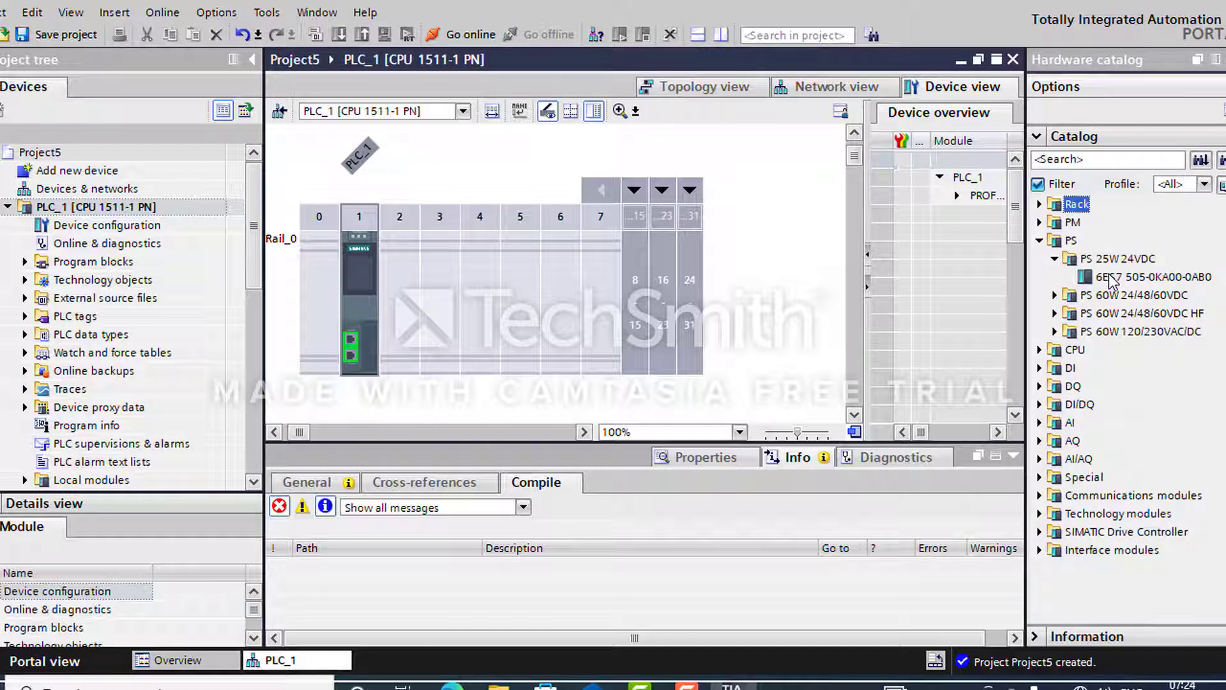
click(1112, 277)
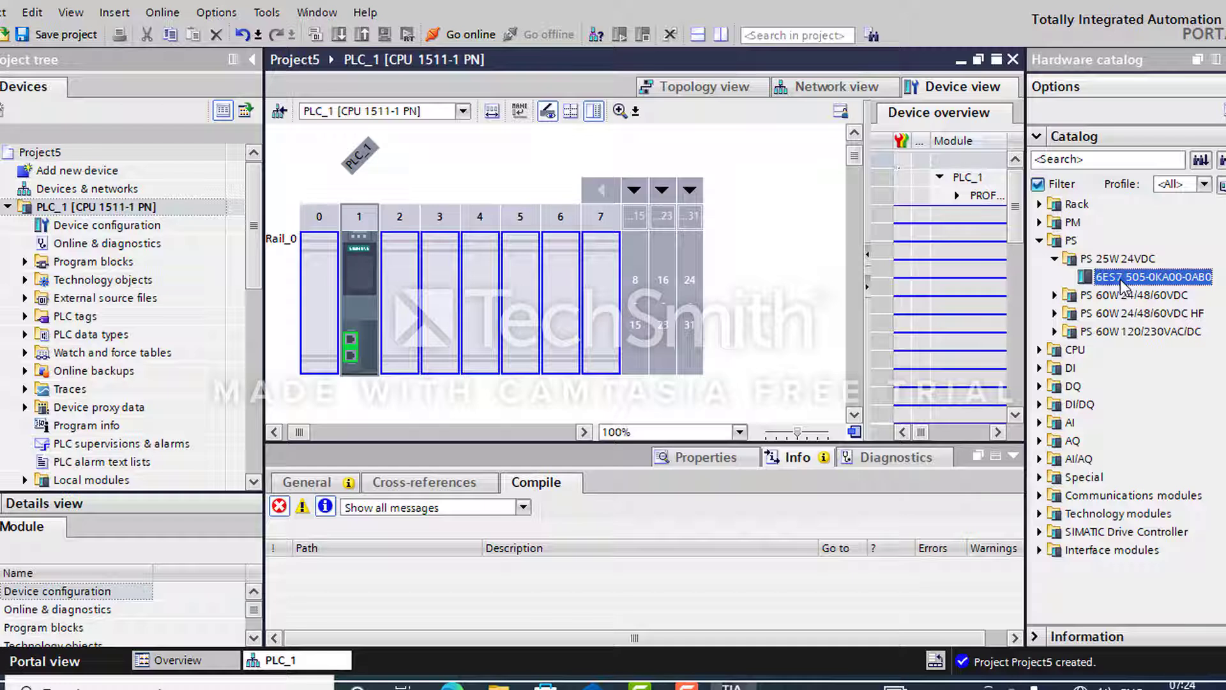
drag(1122, 286, 319, 294)
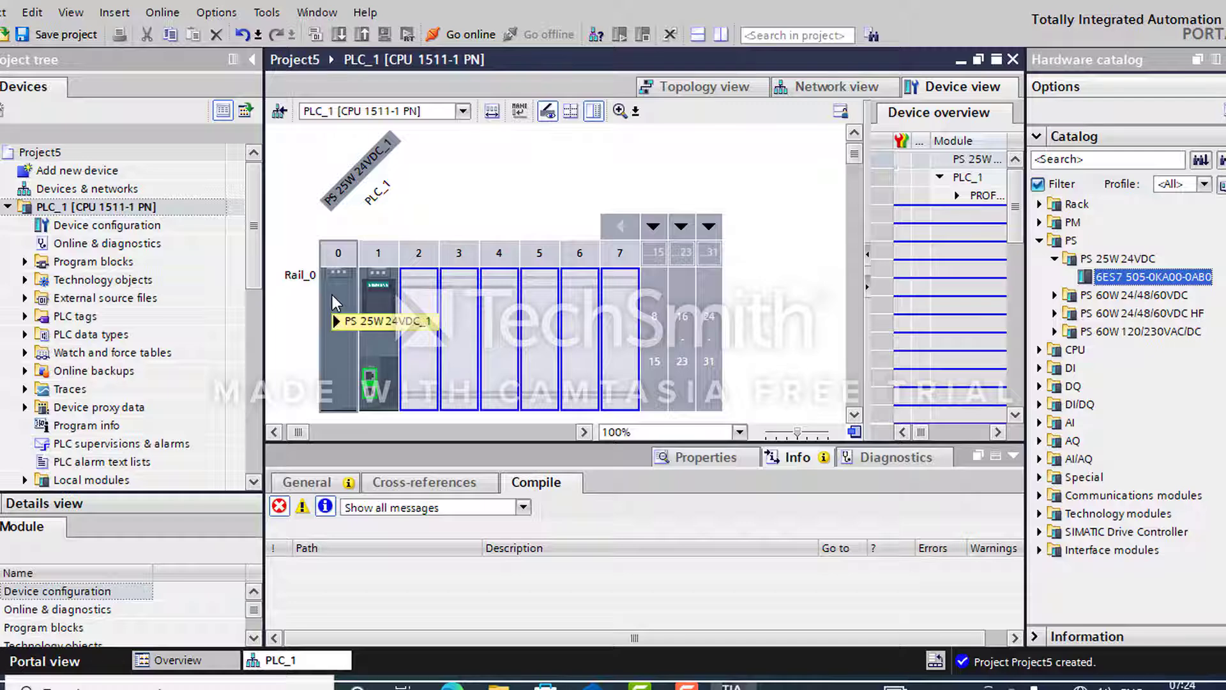
click(854, 415)
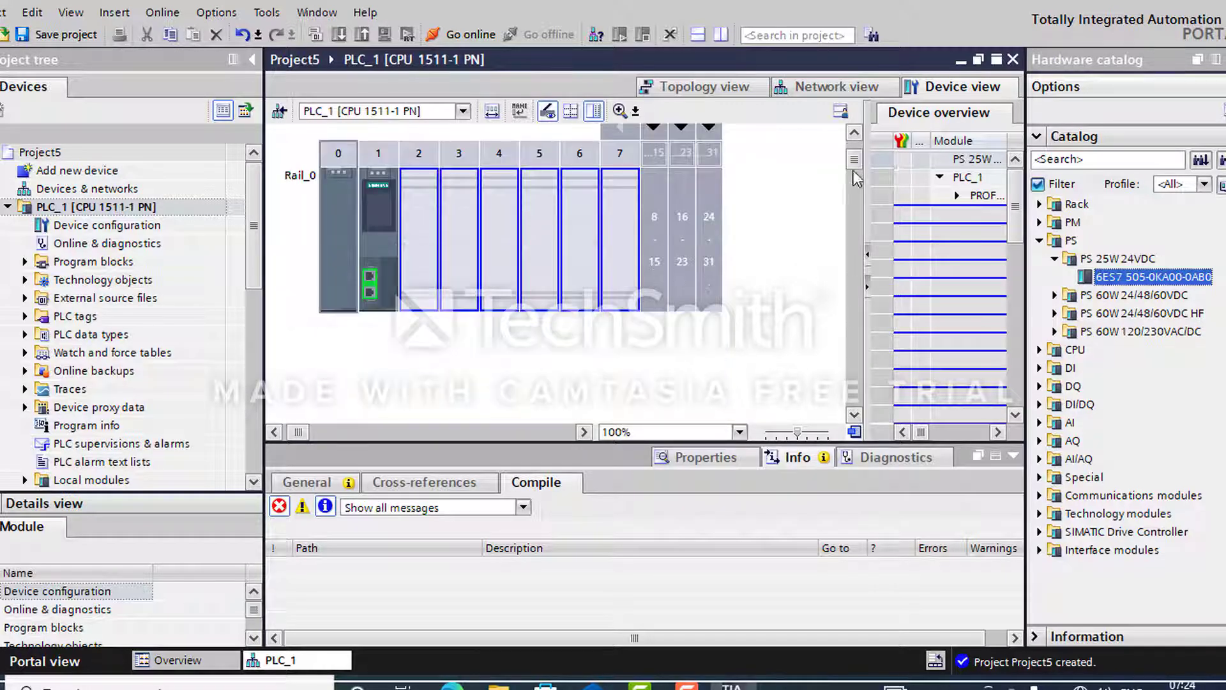
click(856, 131)
click(1046, 241)
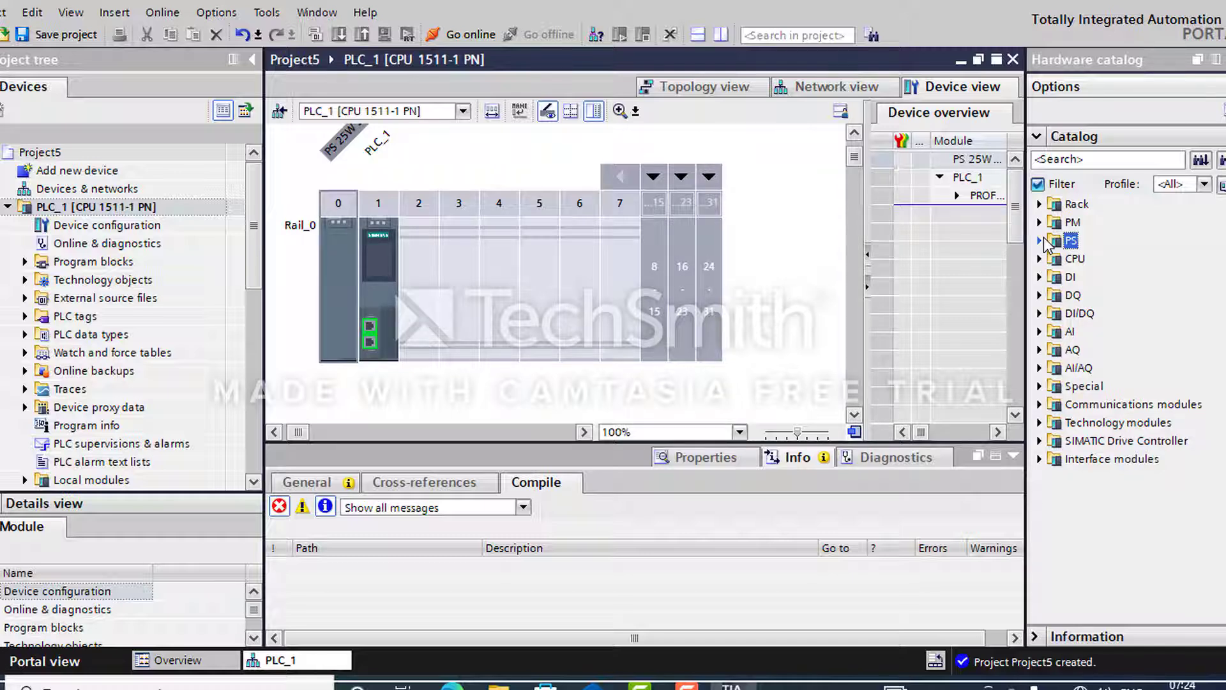
Insert the DI 16x24VDC BA digital input module, article 6ES7 521-1BH10-0AA0, into slot 2 of the rack
click(1040, 277)
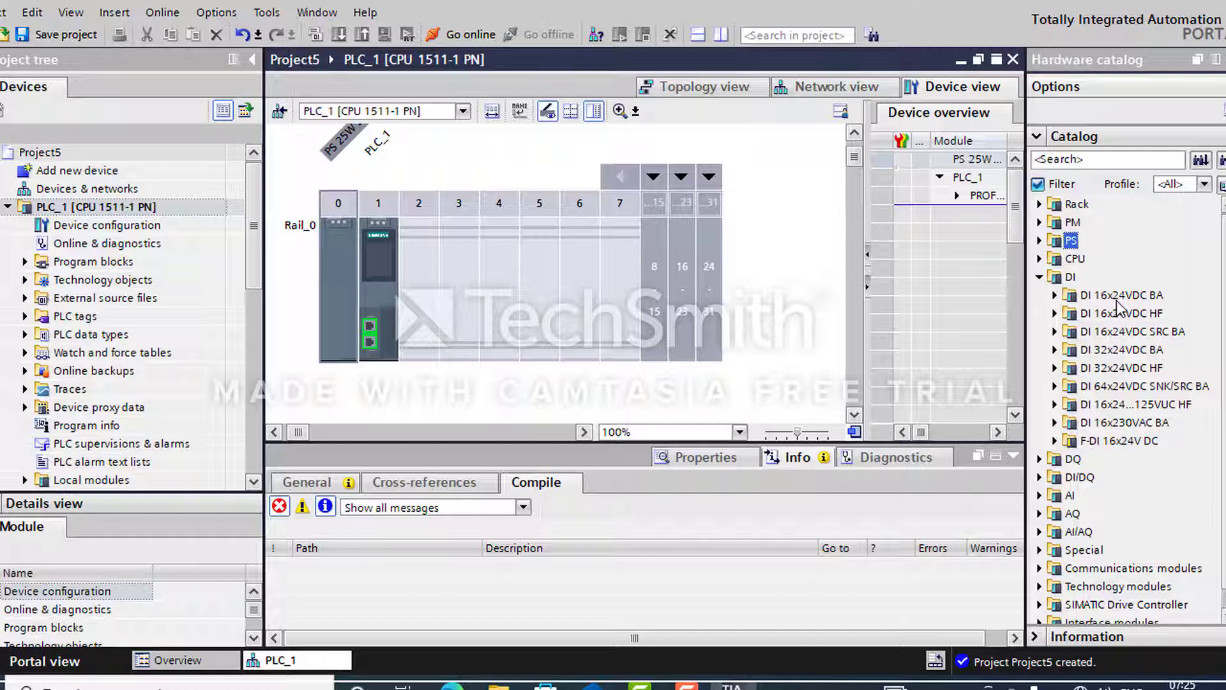
click(1055, 295)
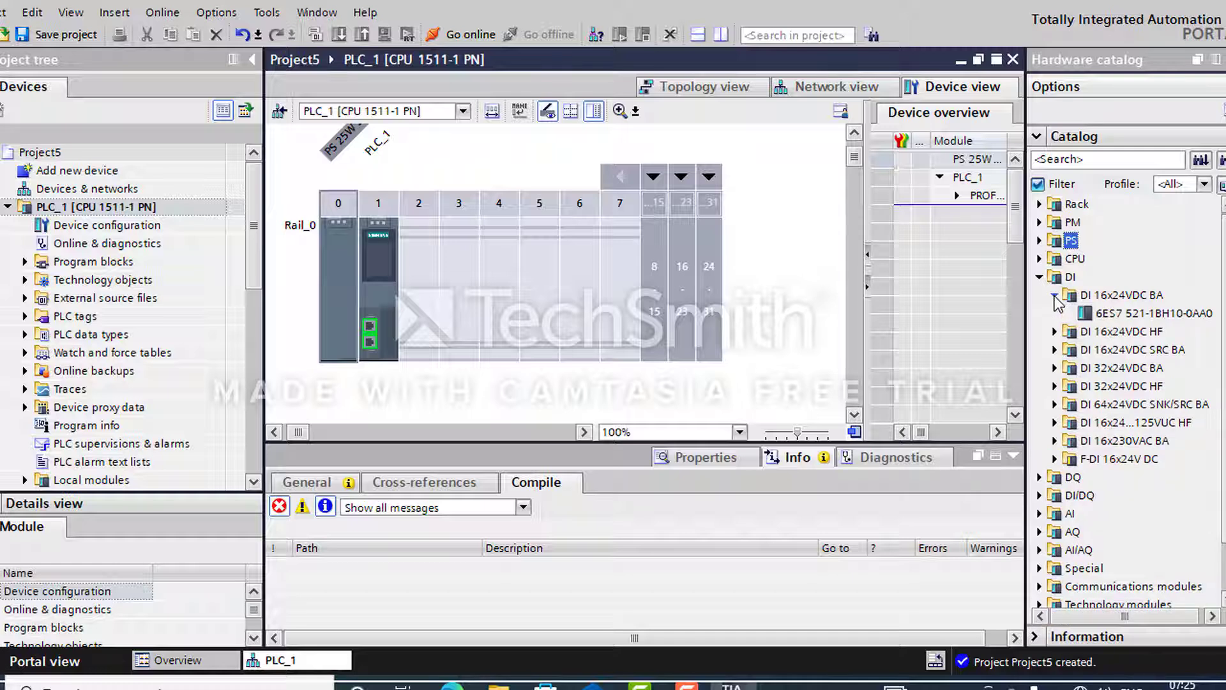
click(1116, 312)
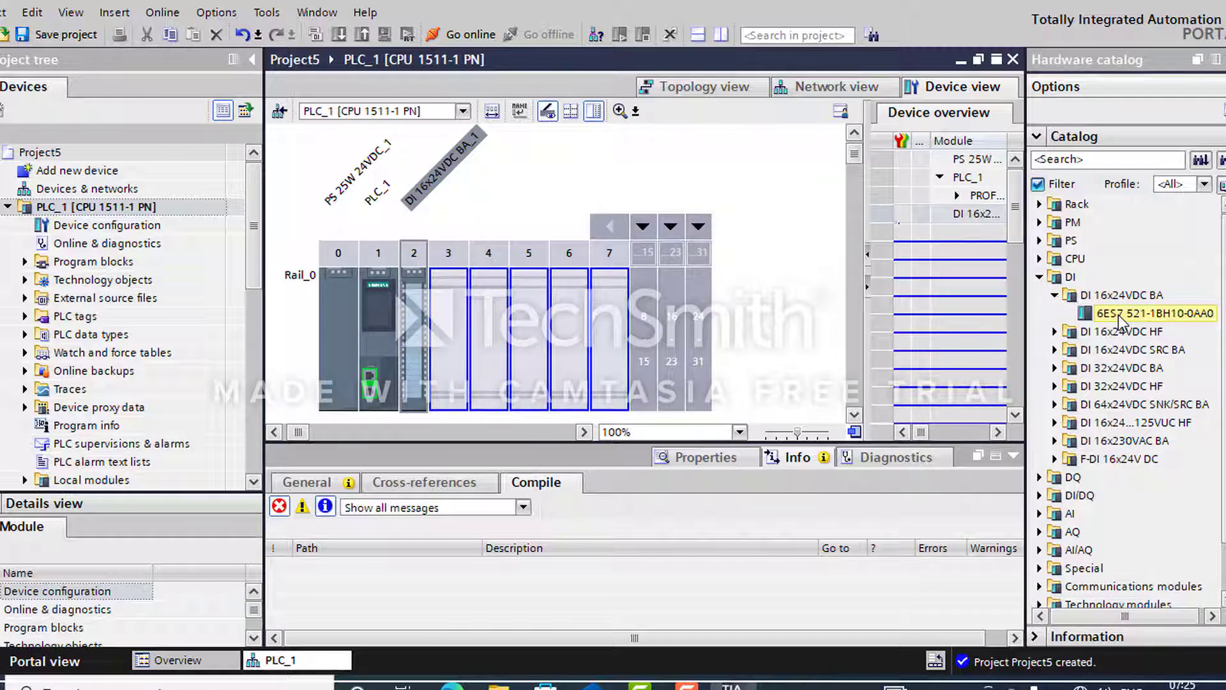
click(1039, 276)
Insert the DQ 16x24VDC/0.5A BA digital output module, article 6ES7 522-1BH10-0AA0, into slot 3 of the rack
click(1040, 295)
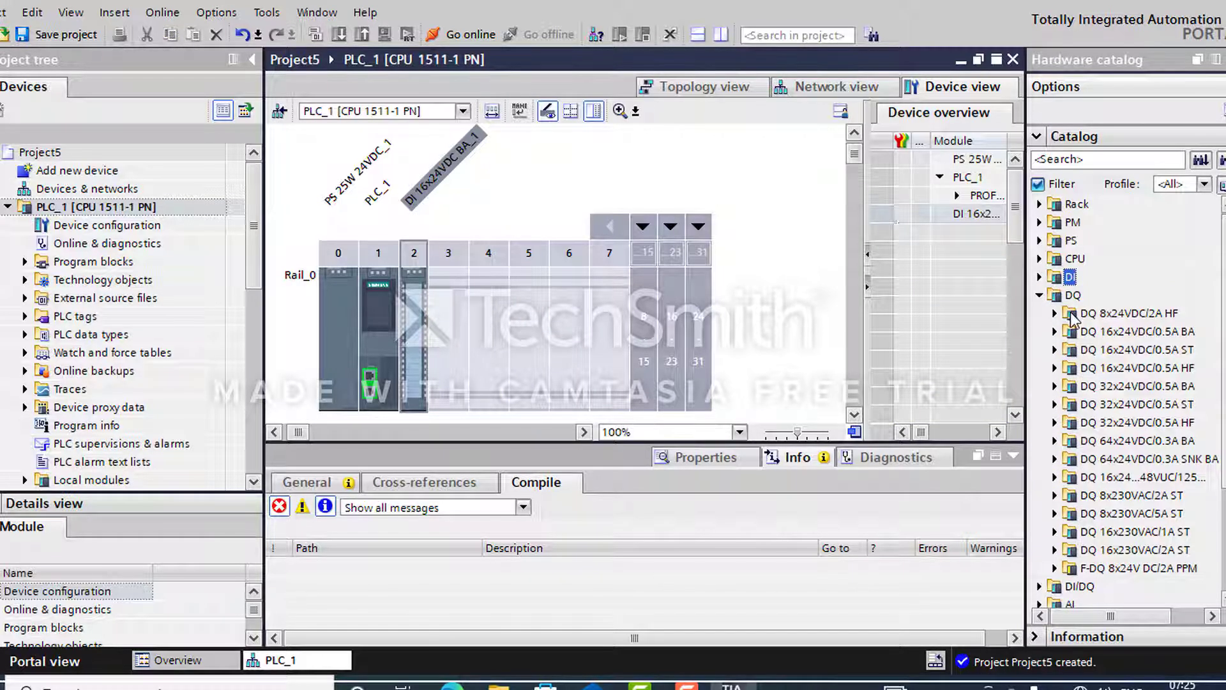
click(1039, 295)
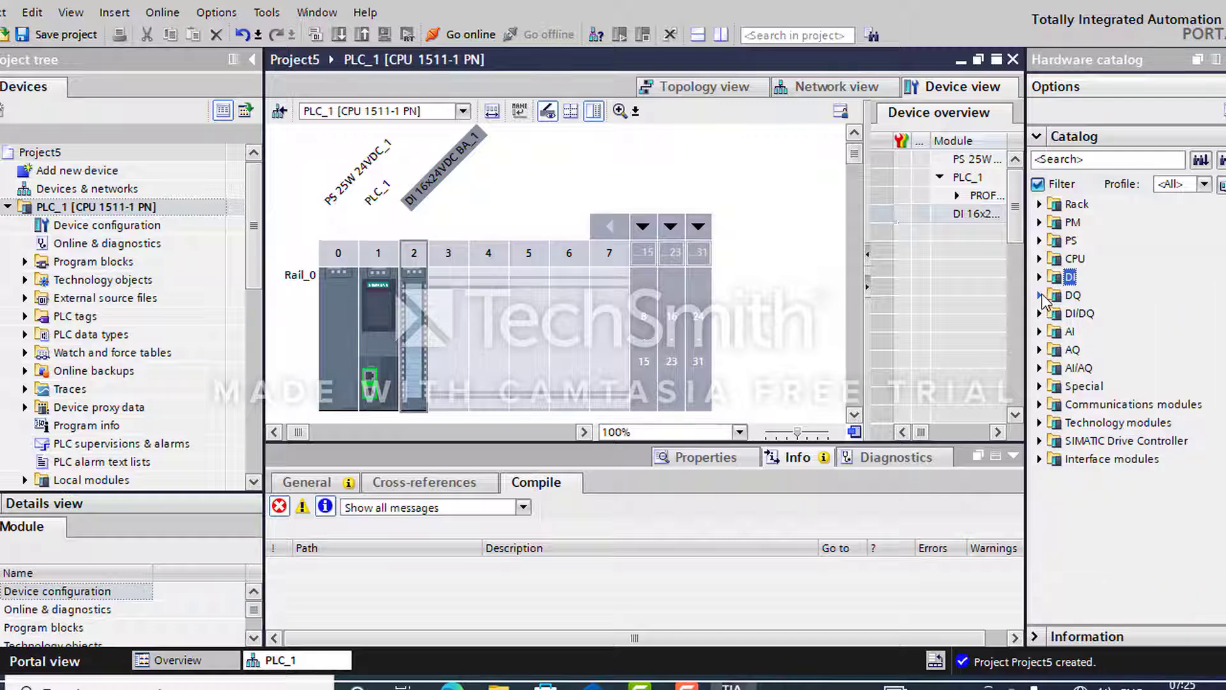
click(1040, 295)
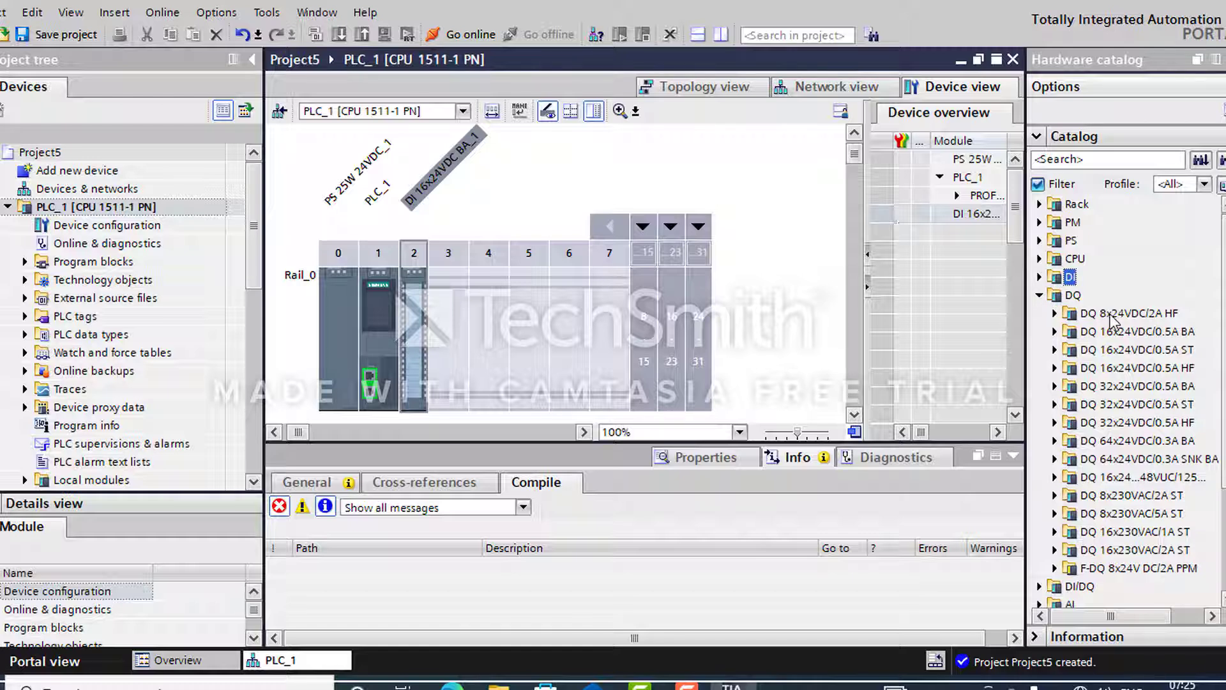
click(1057, 332)
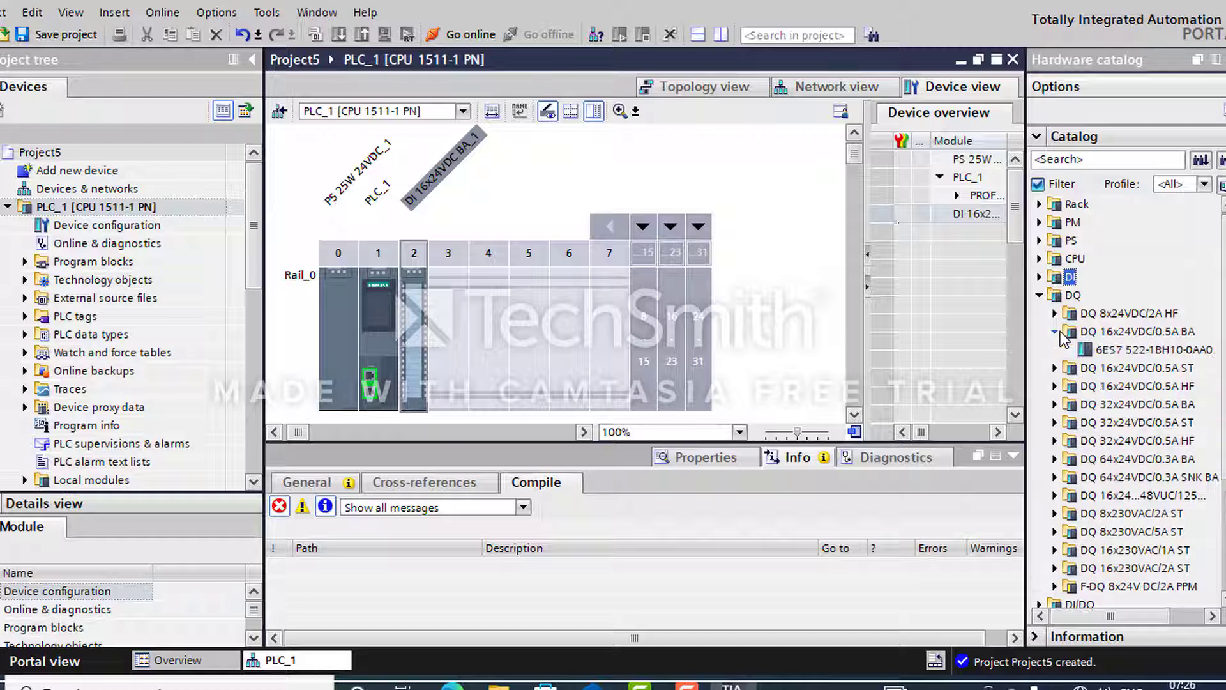
drag(1170, 353, 466, 313)
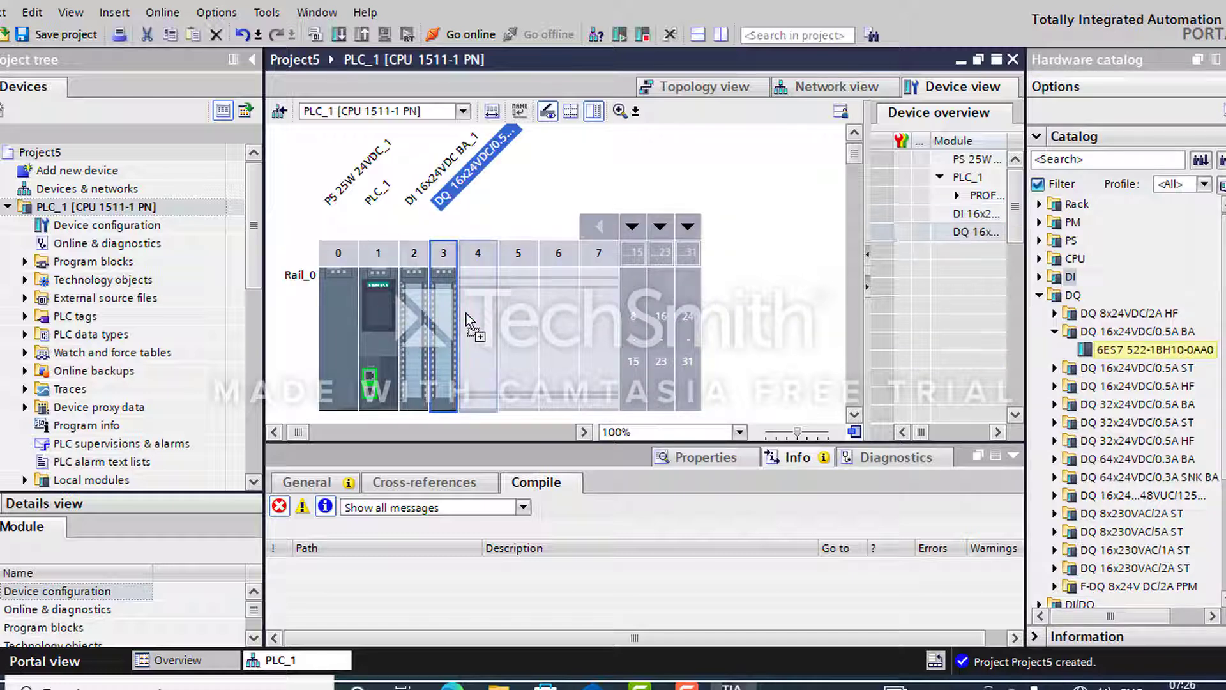
click(1040, 295)
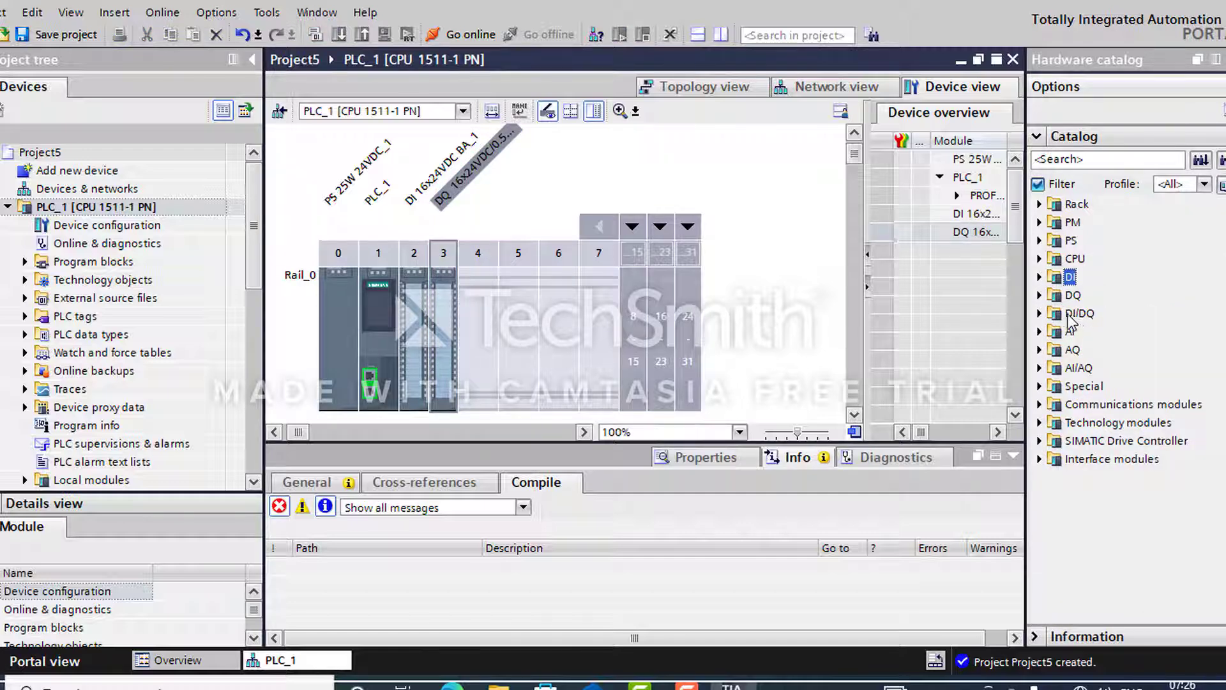
Check the combined DI/DQ modules, and insert the AI 16xI BA analog input module, article 6ES7 531-7MH00-0AB0, into slot 4
click(1039, 313)
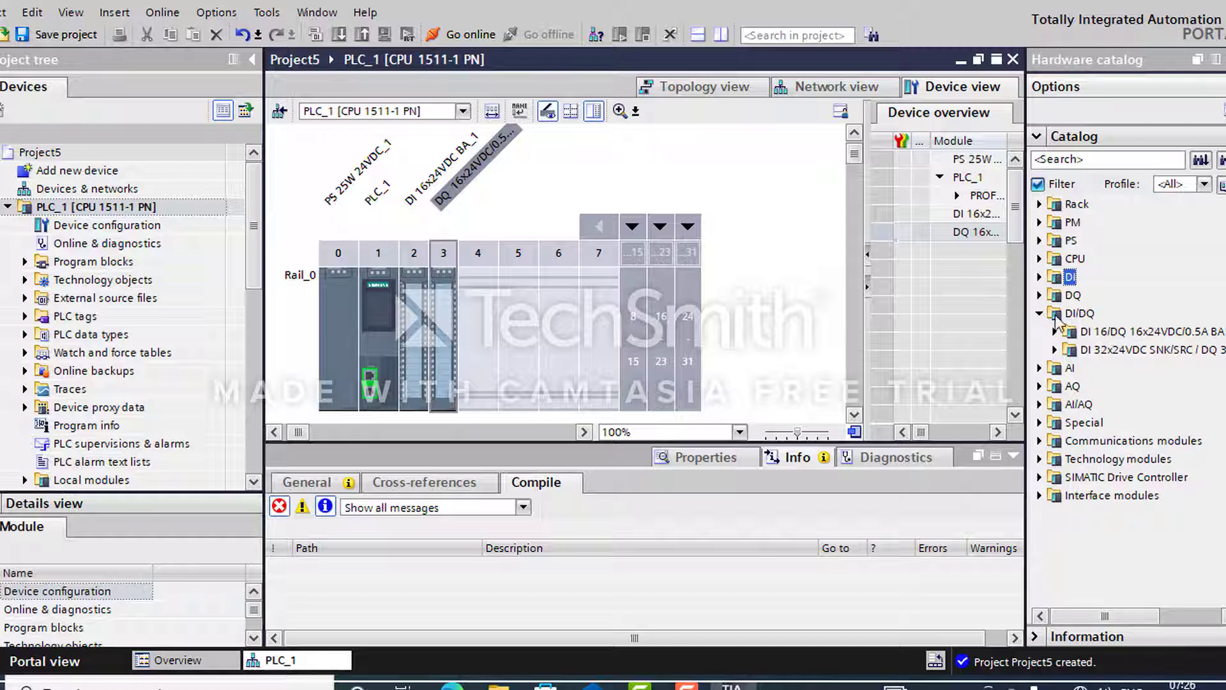
click(1039, 314)
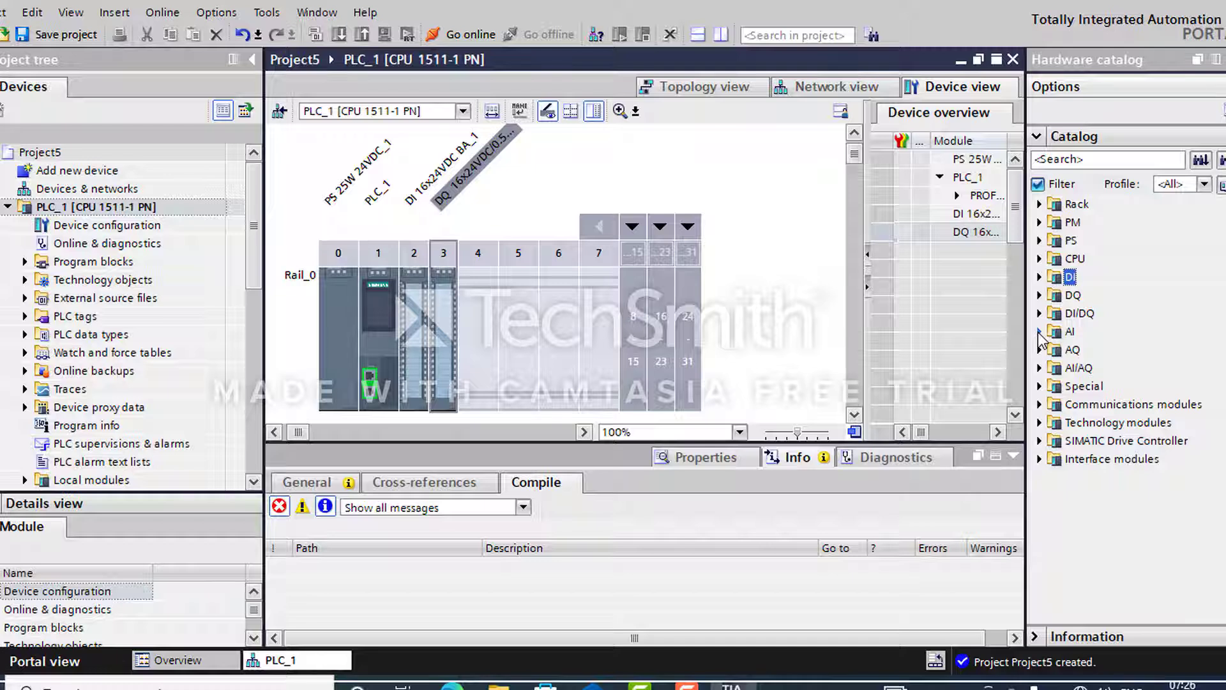
click(1039, 332)
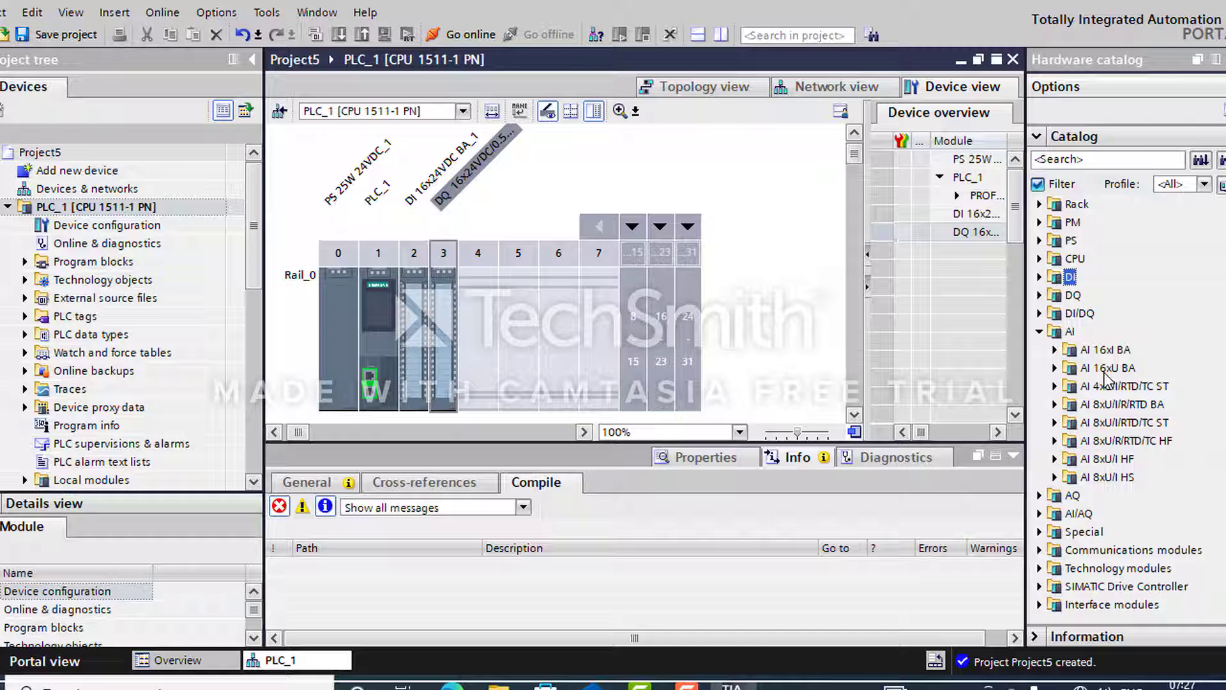
click(1054, 350)
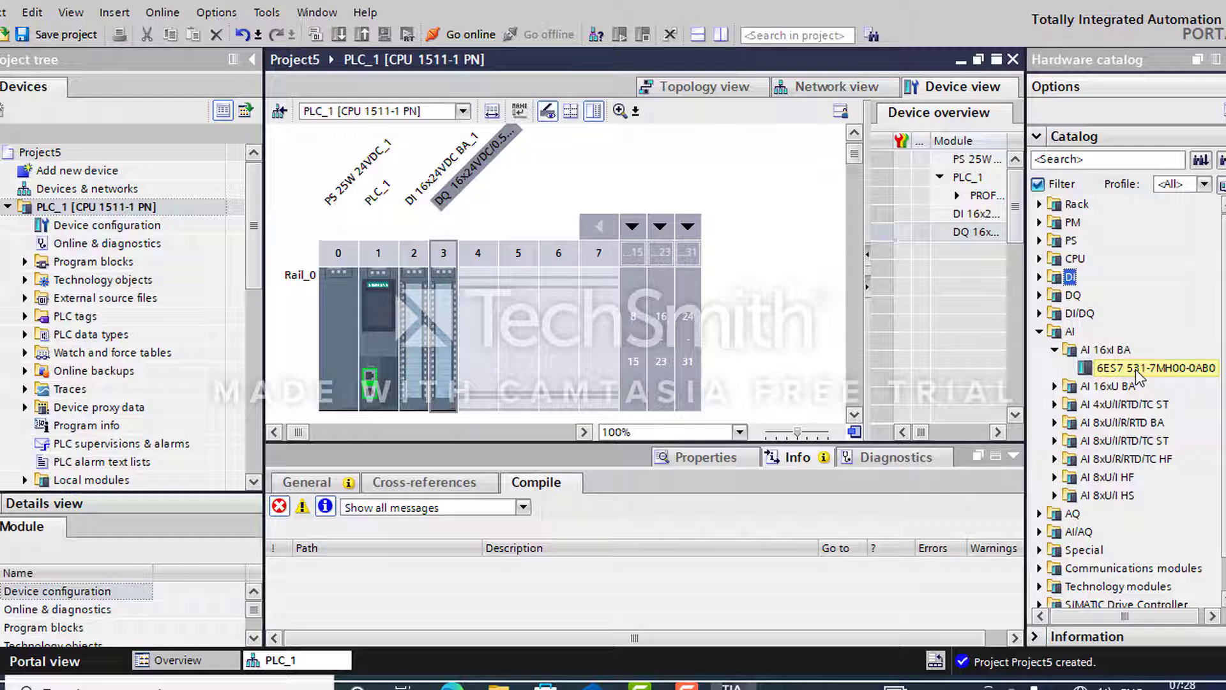
drag(1135, 370, 479, 319)
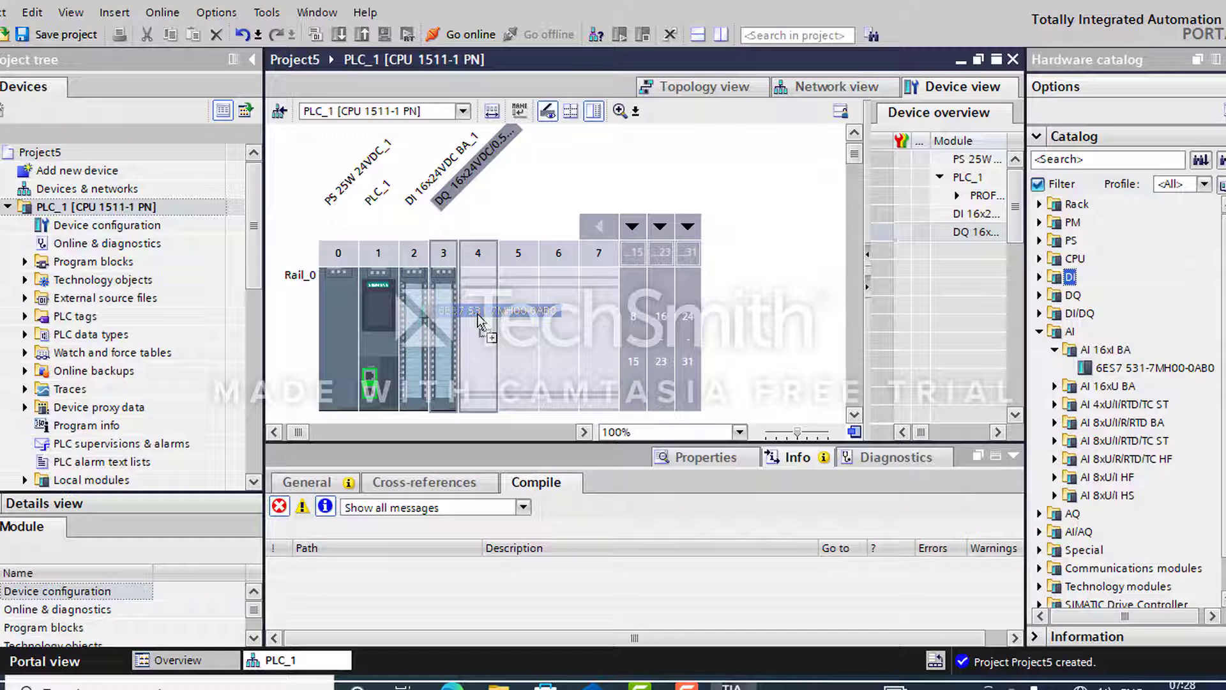
drag(478, 317, 478, 316)
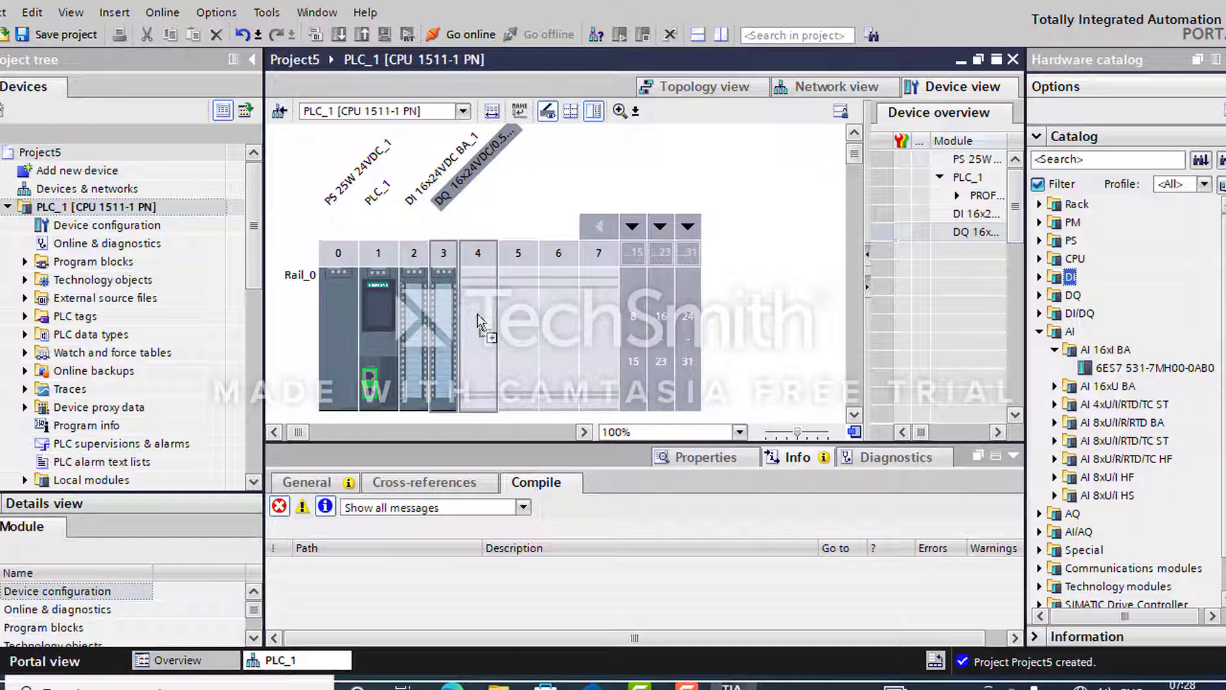
click(1040, 332)
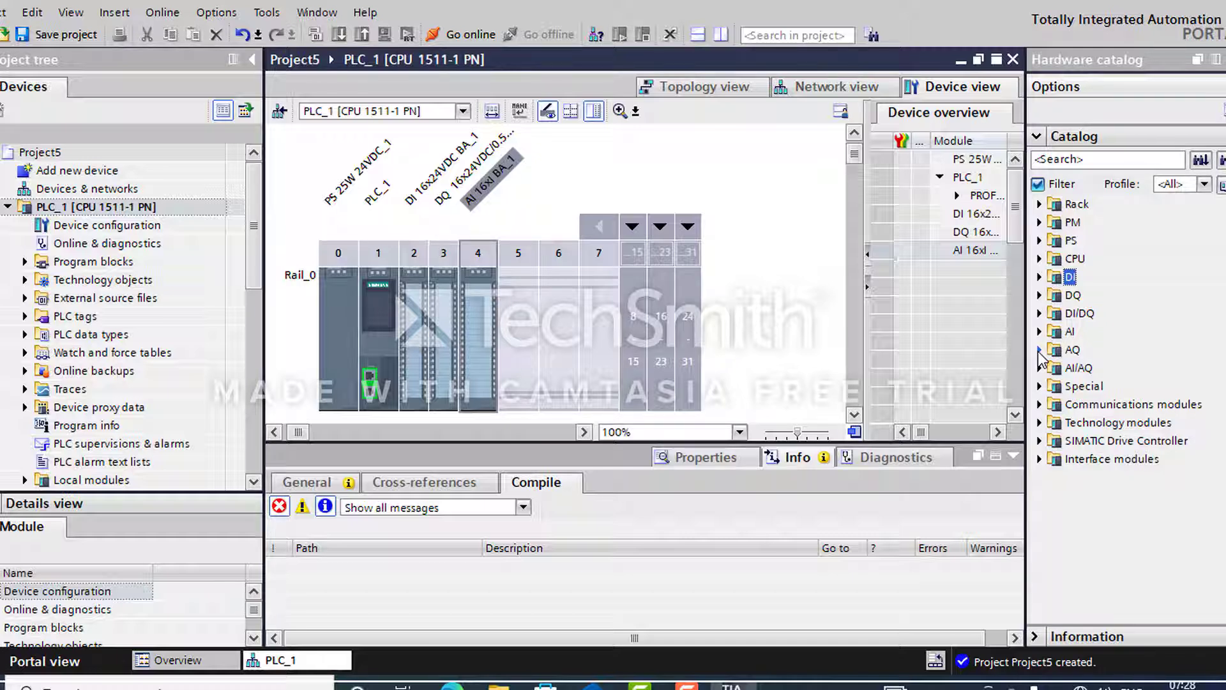
Insert the AQ 2xU/I ST analog output module, article 6ES7 532-5NB00-0AB0, into slot 5 of the rack
click(1039, 350)
click(1039, 349)
click(1039, 351)
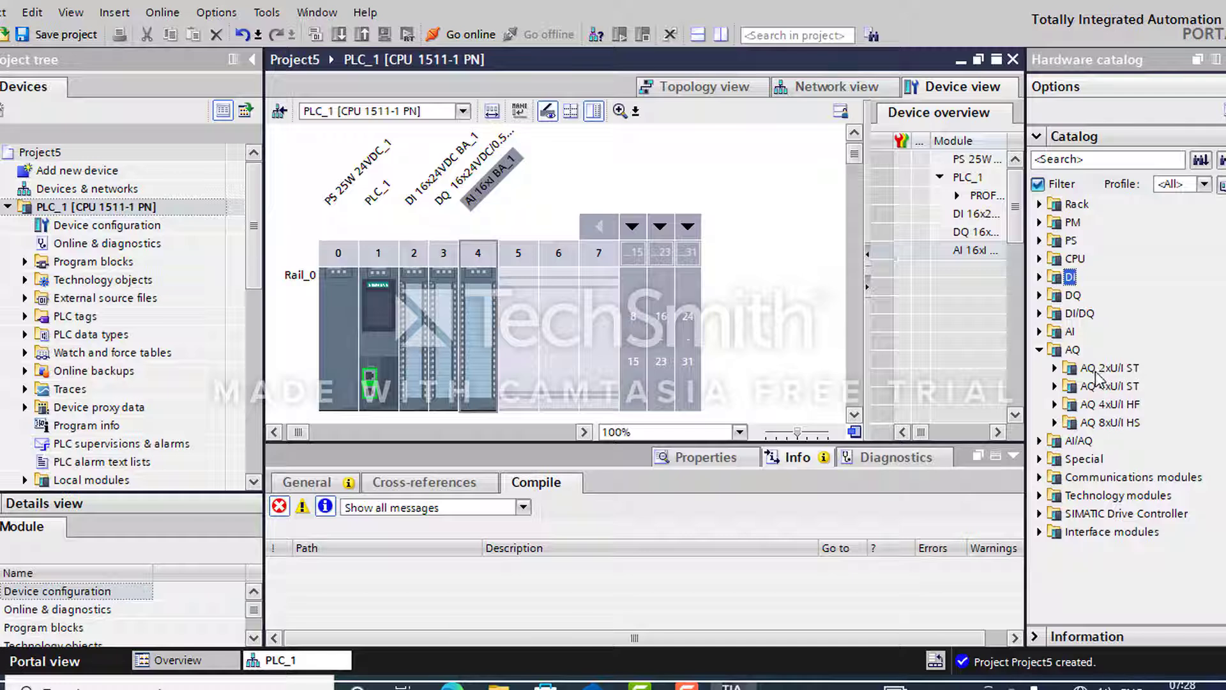
click(1055, 368)
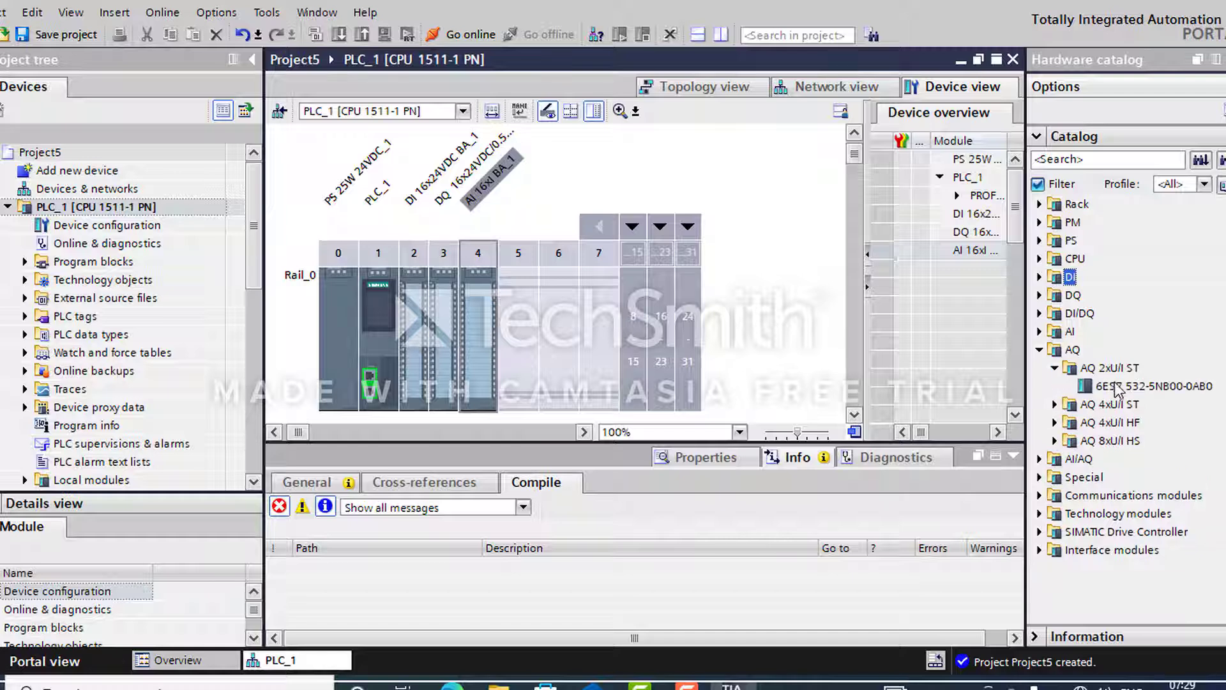
drag(1119, 388, 515, 335)
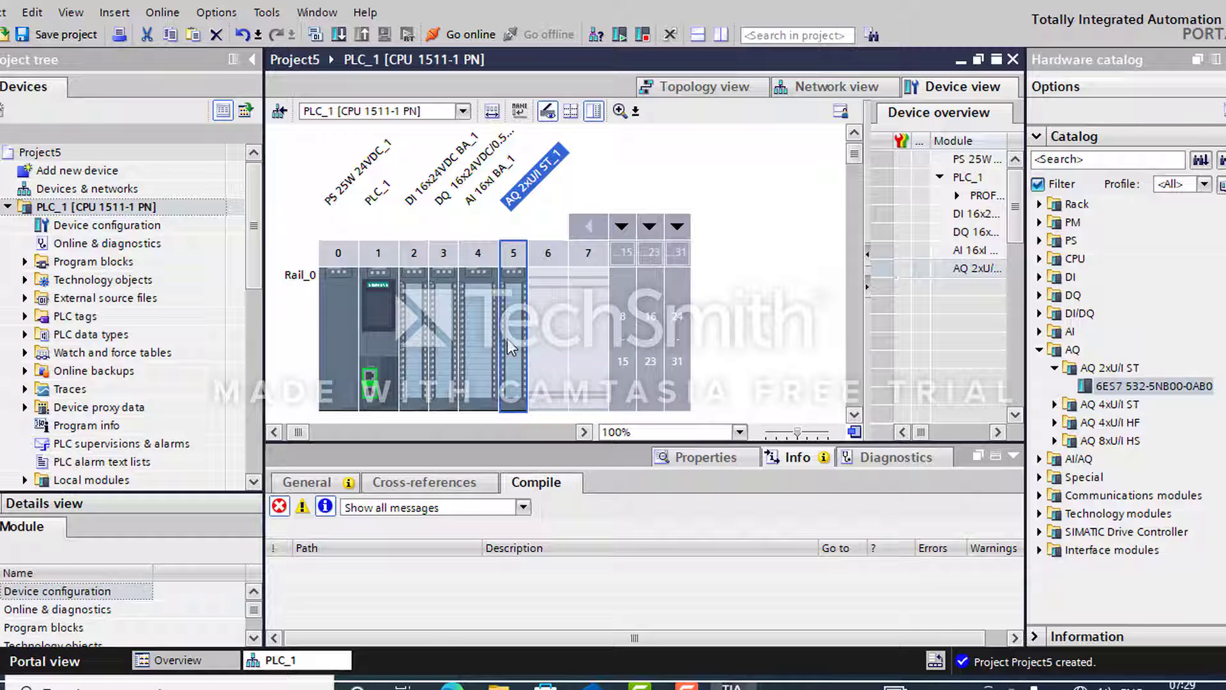
In the AQ 2xU/I ST module's channel template, set the output type to Voltage and the output range to 0..10V
click(514, 278)
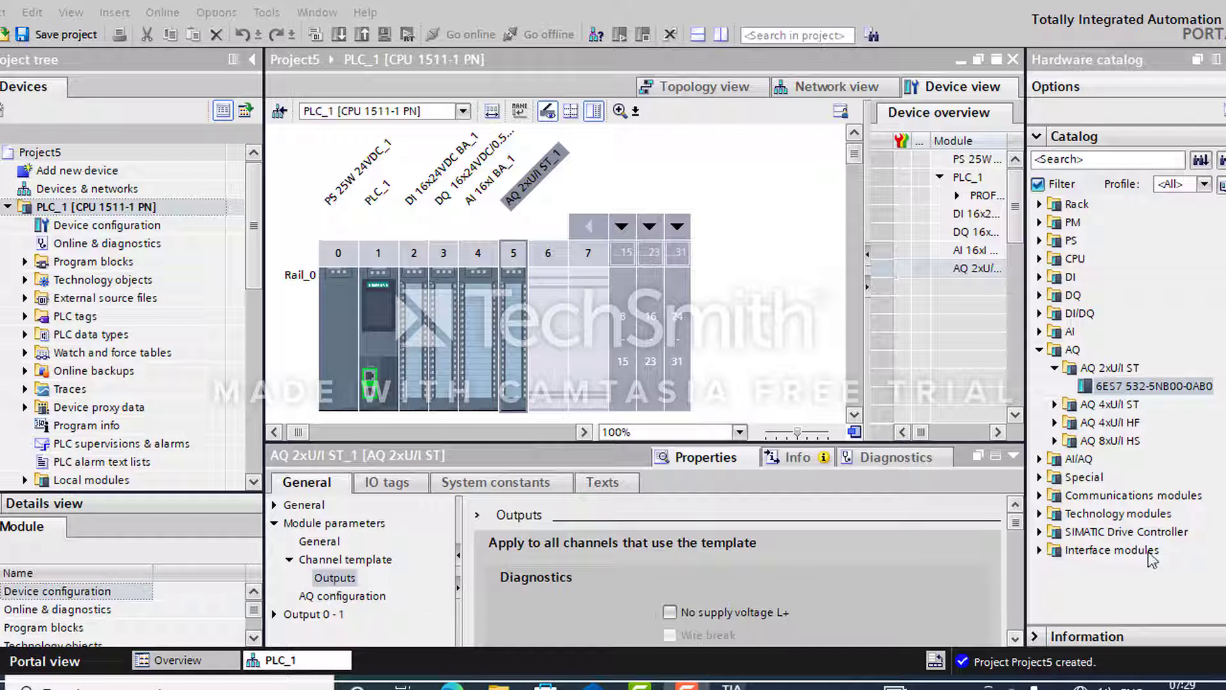
click(1014, 638)
click(1014, 638)
click(1014, 638)
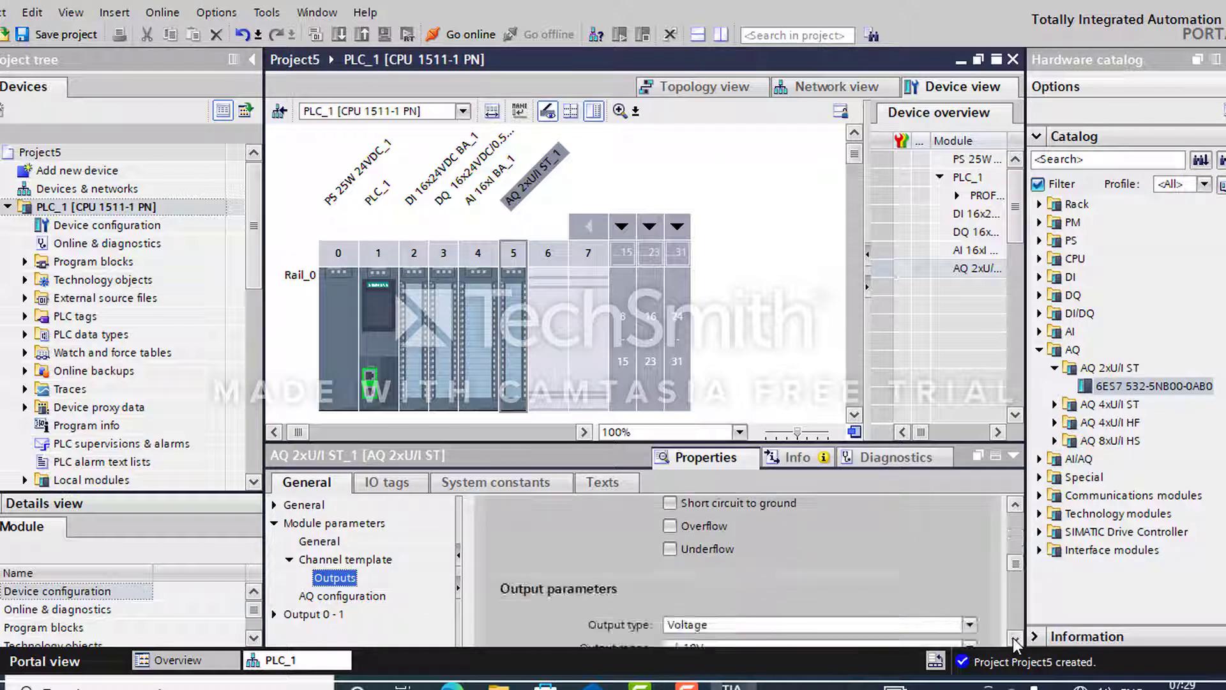
click(1014, 638)
click(1014, 637)
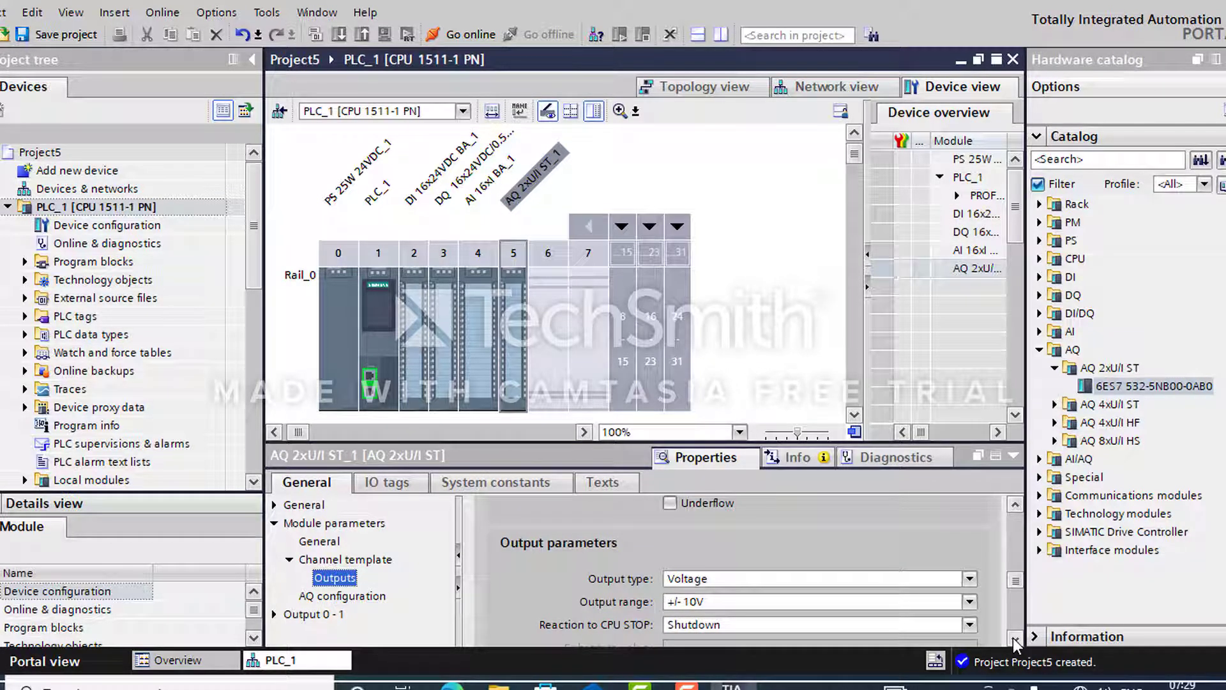
click(1014, 638)
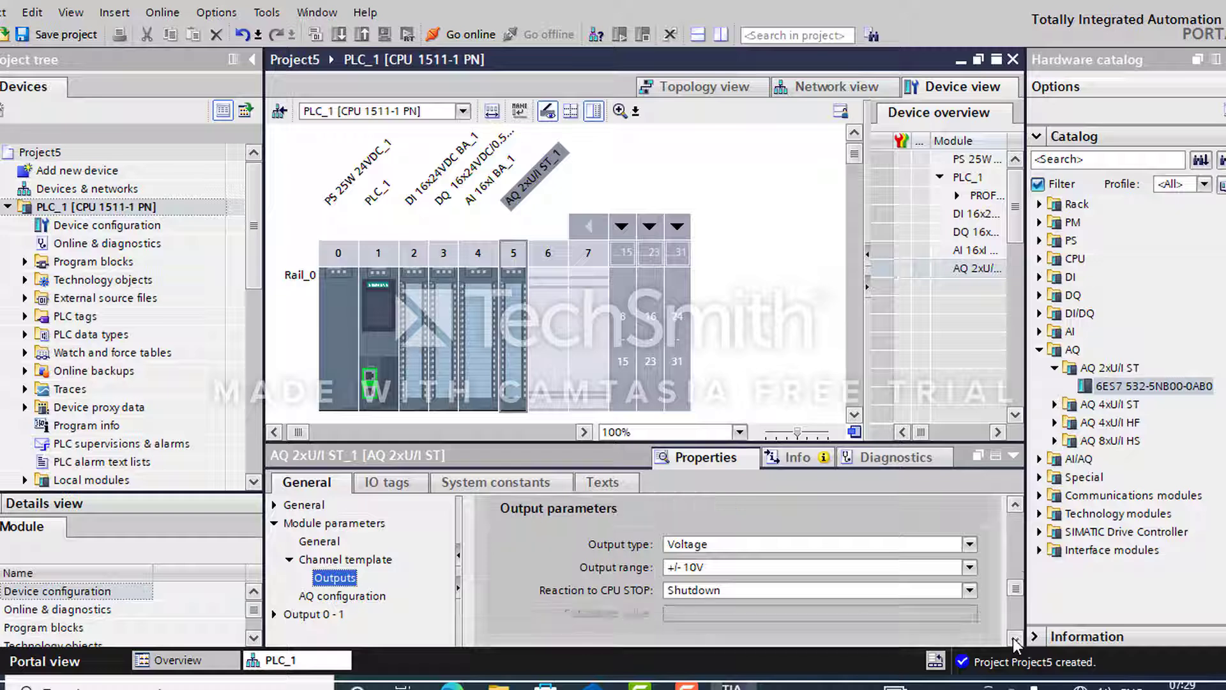
click(902, 547)
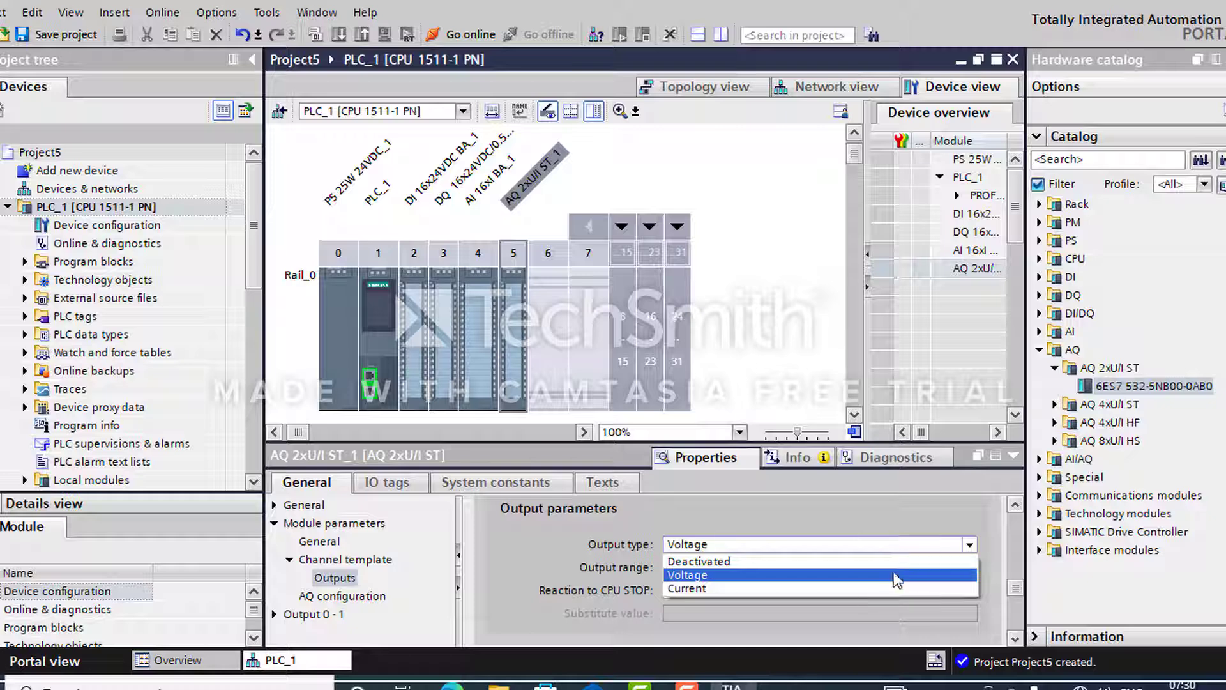
click(891, 573)
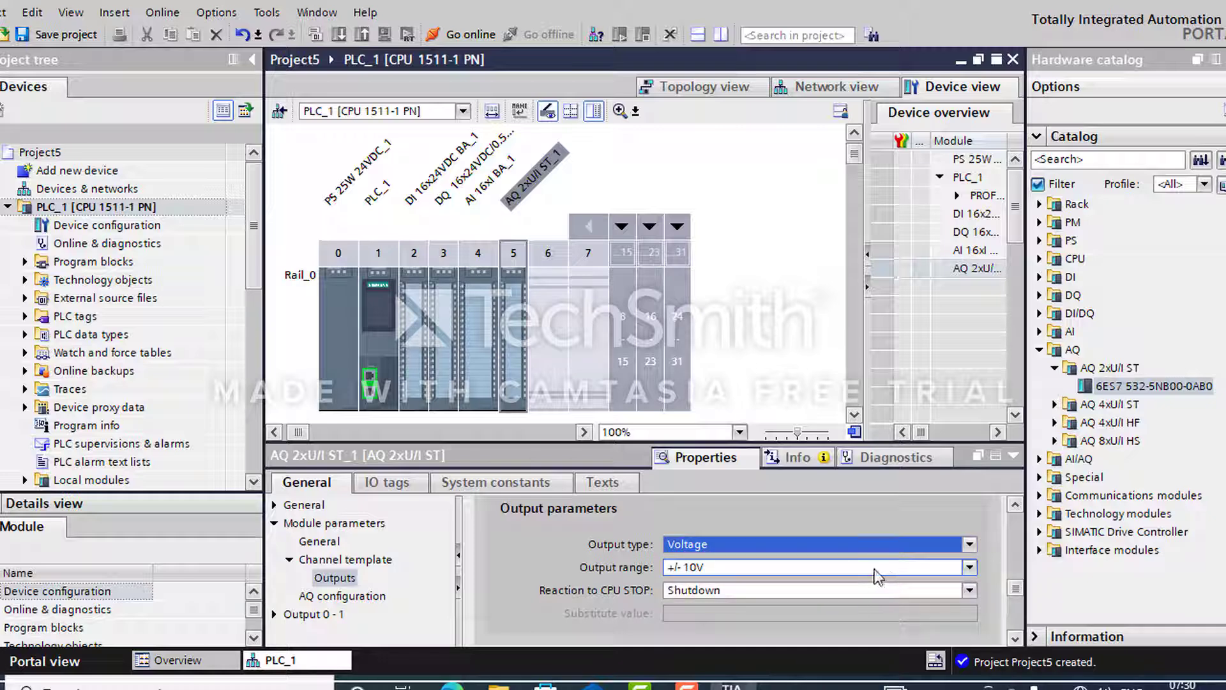
click(868, 563)
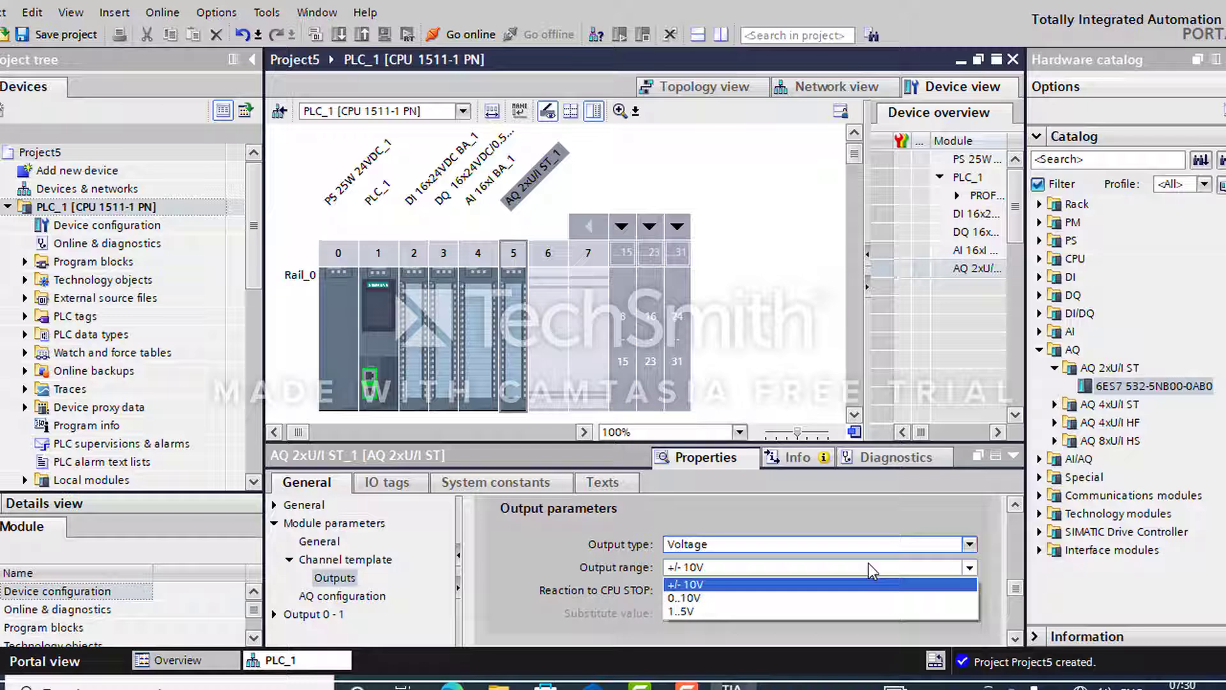
click(852, 599)
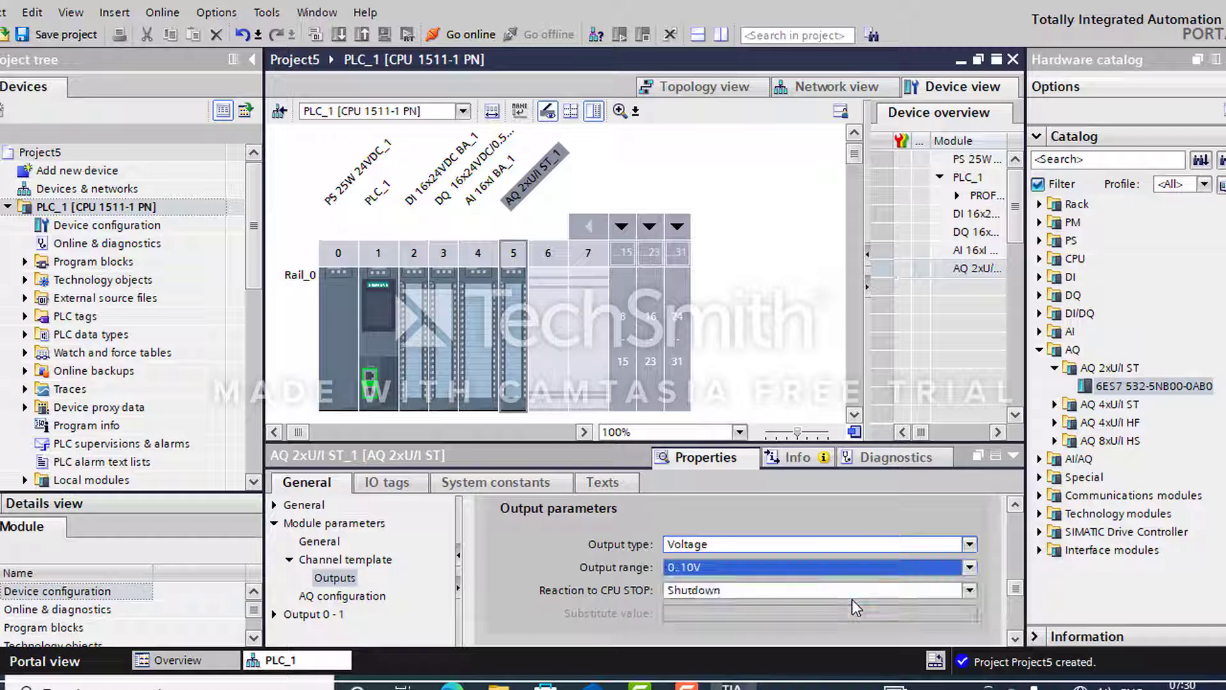
click(1018, 615)
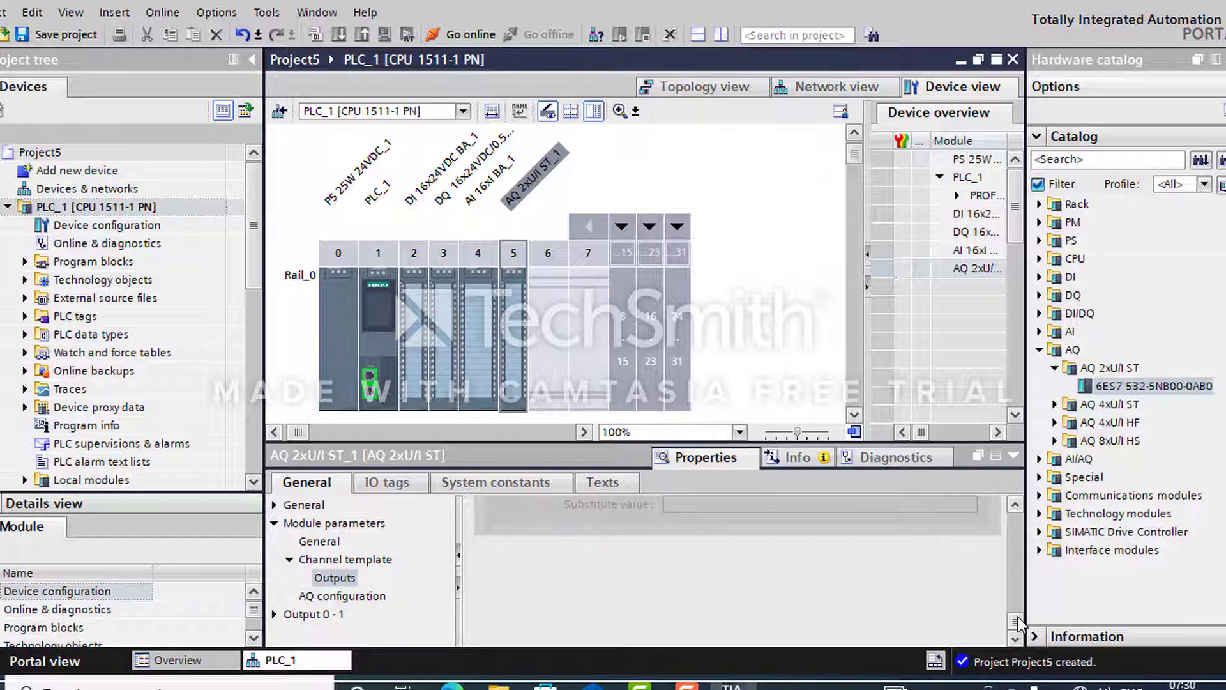
scroll(1021, 518, up, 5)
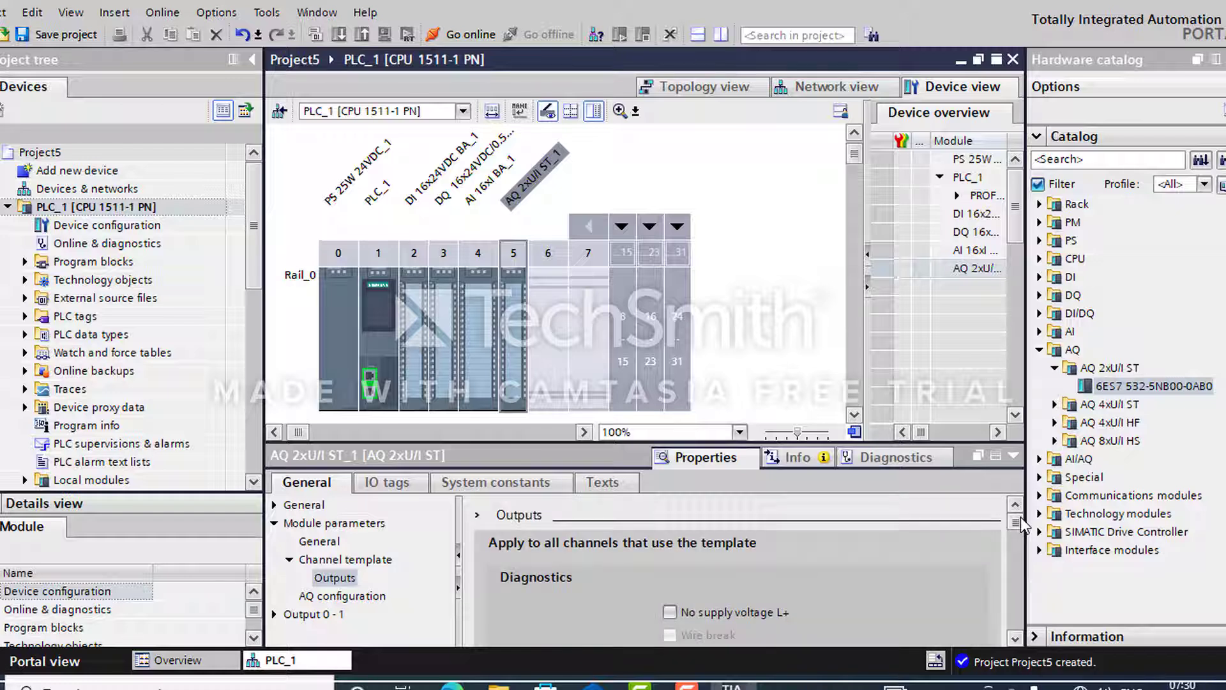
In the AI 16xI BA module's input channel template, set the measurement type to Current (2-wire transducer) with the 4..20mA range
click(490, 382)
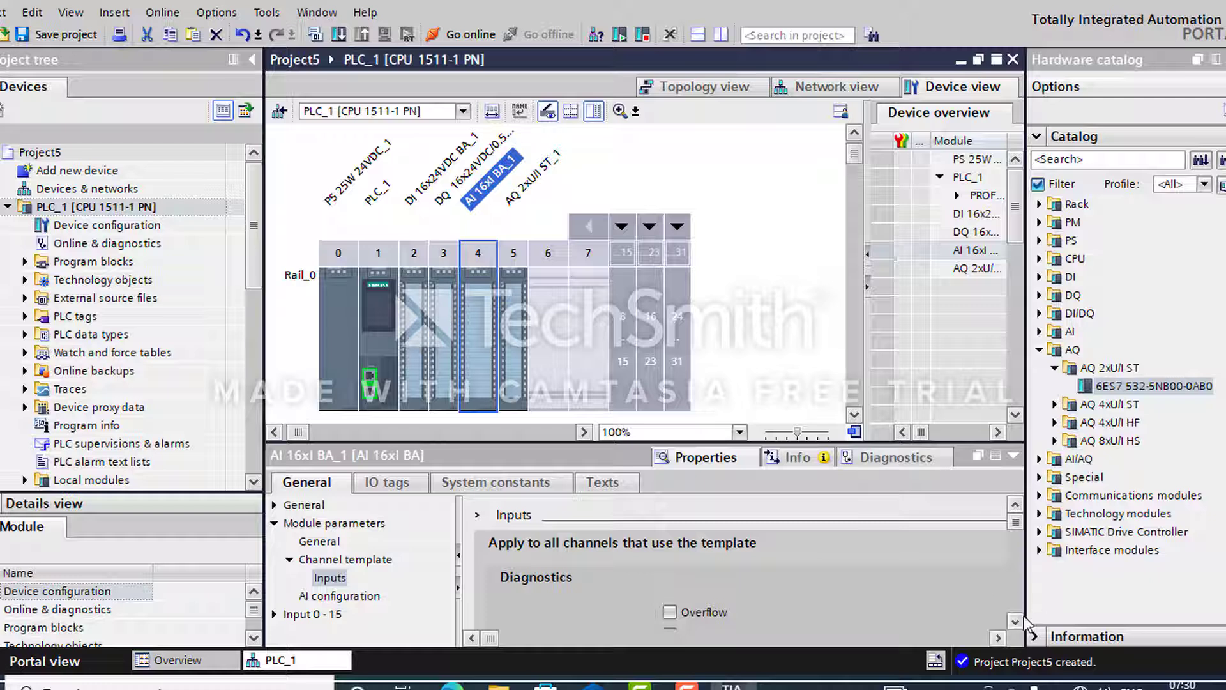
scroll(1018, 622, down, 5)
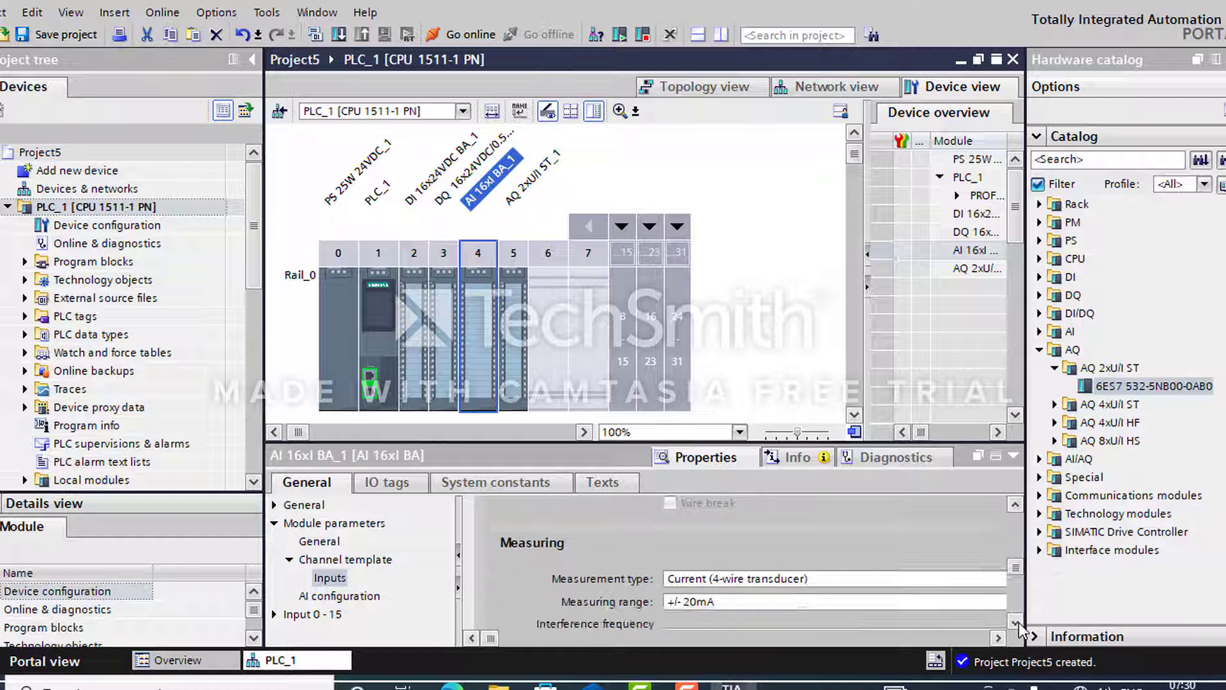
scroll(1018, 622, down, 2)
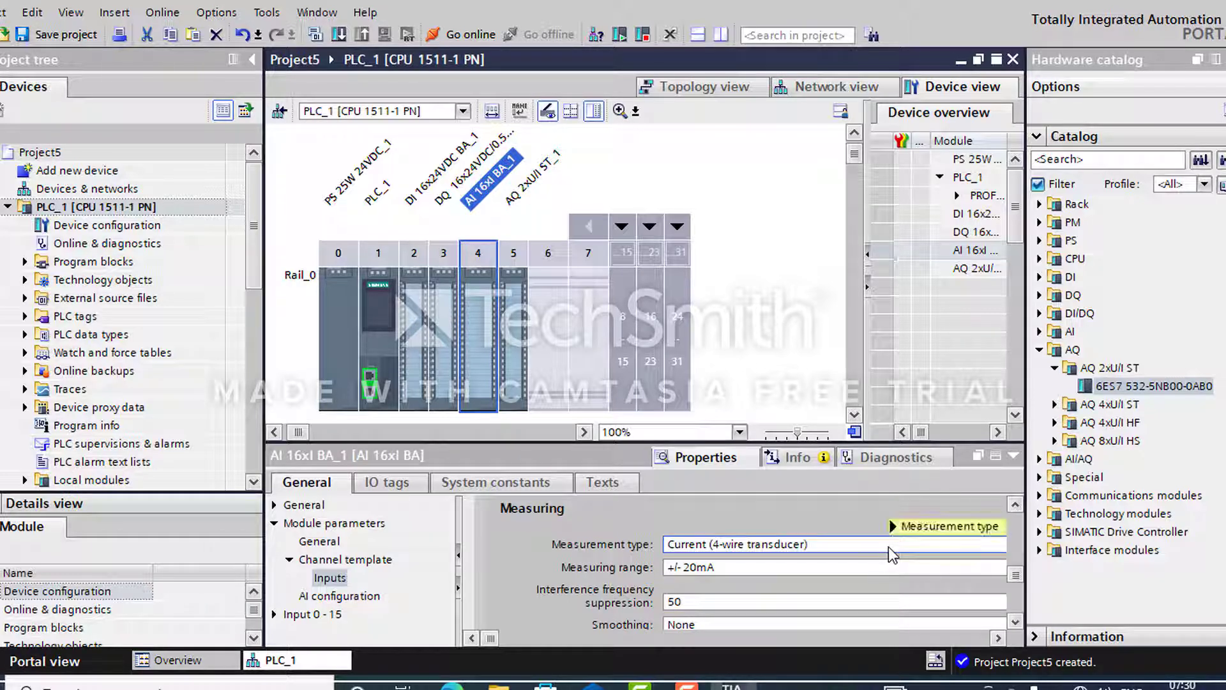
mouse_move(888, 547)
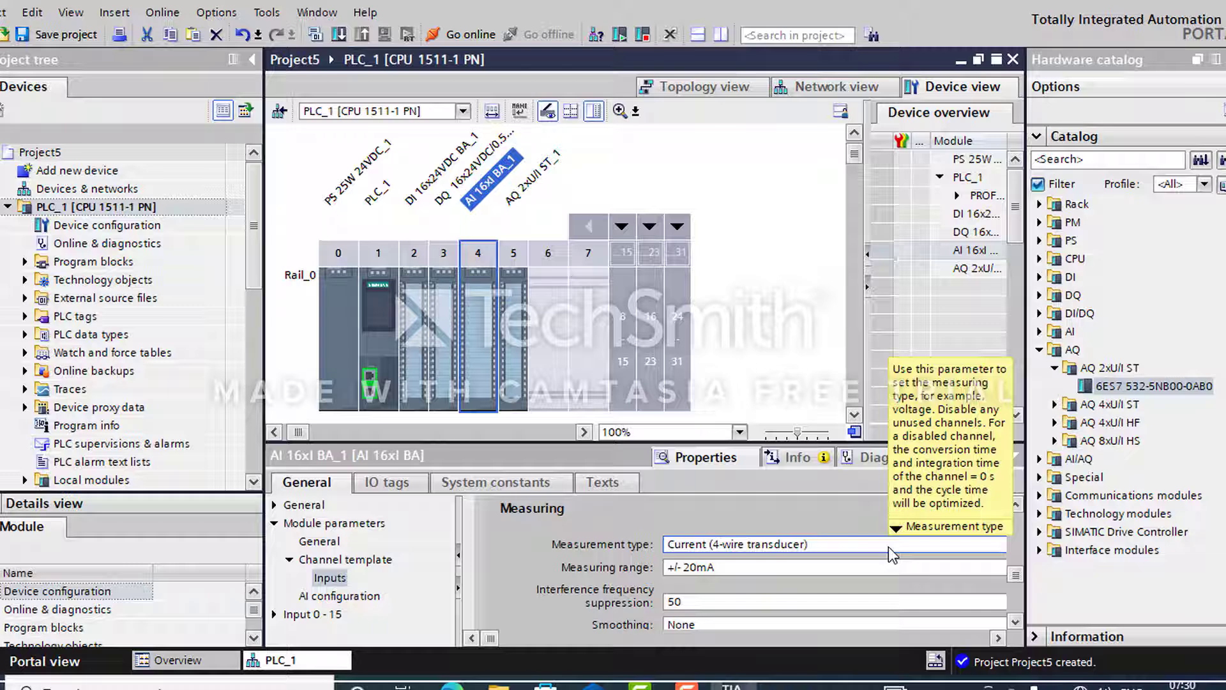
click(888, 547)
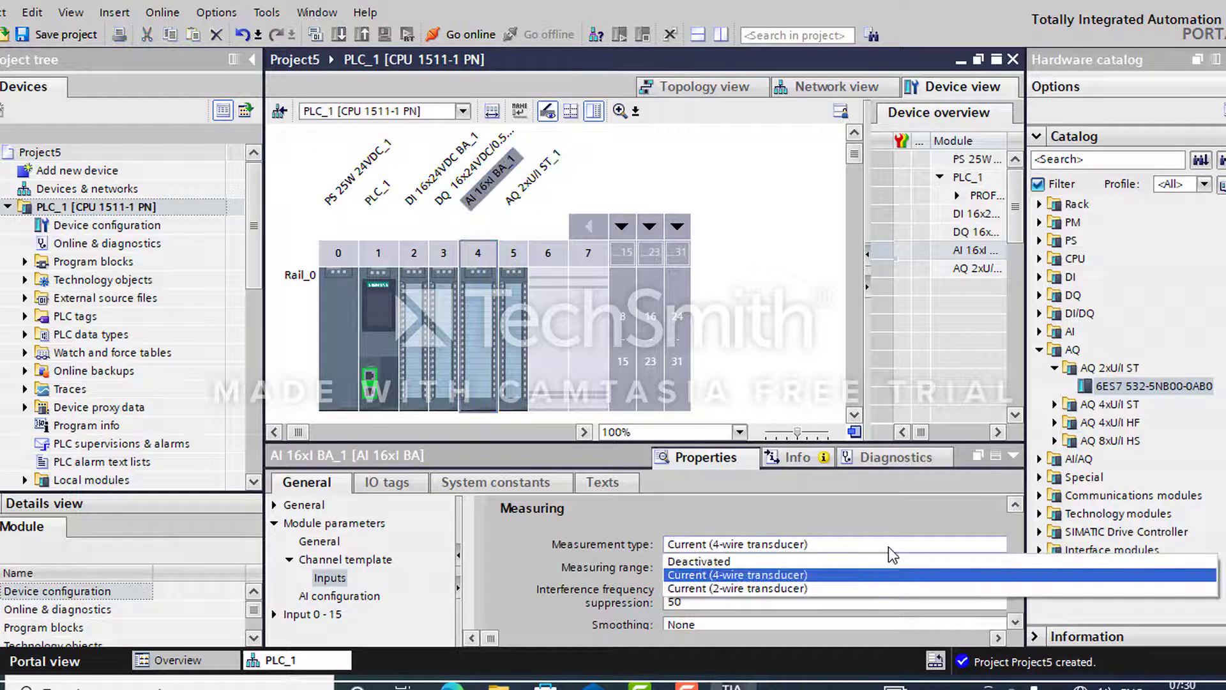
click(842, 589)
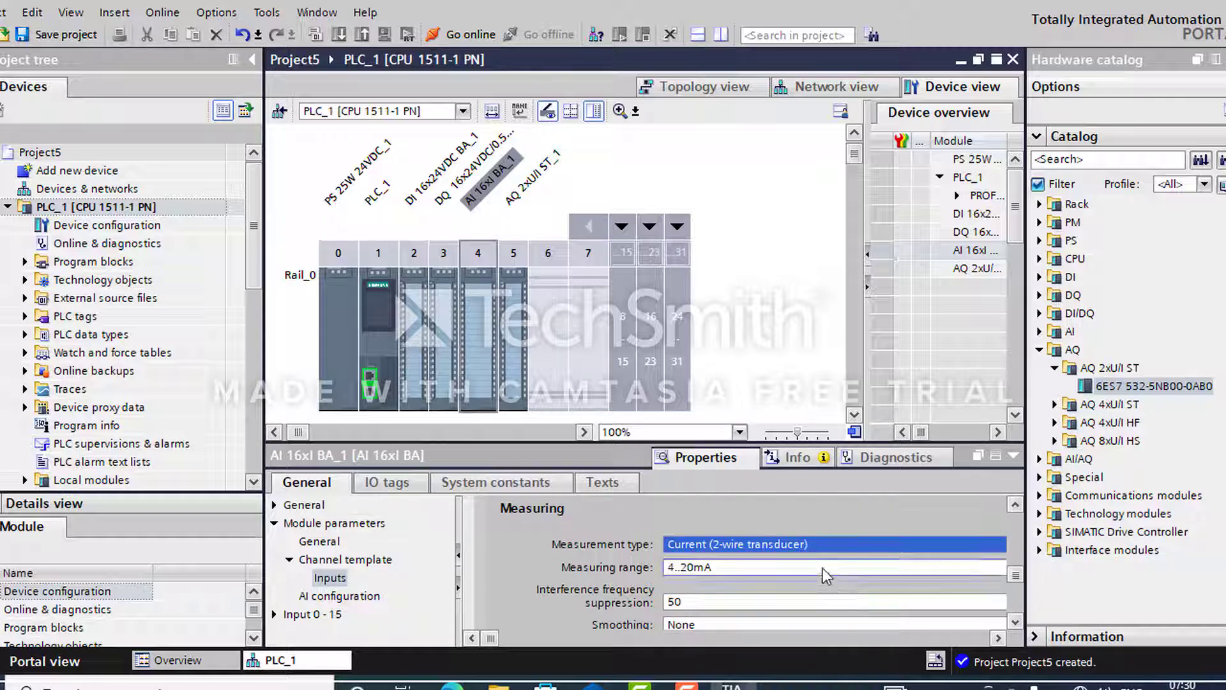
click(823, 566)
click(823, 565)
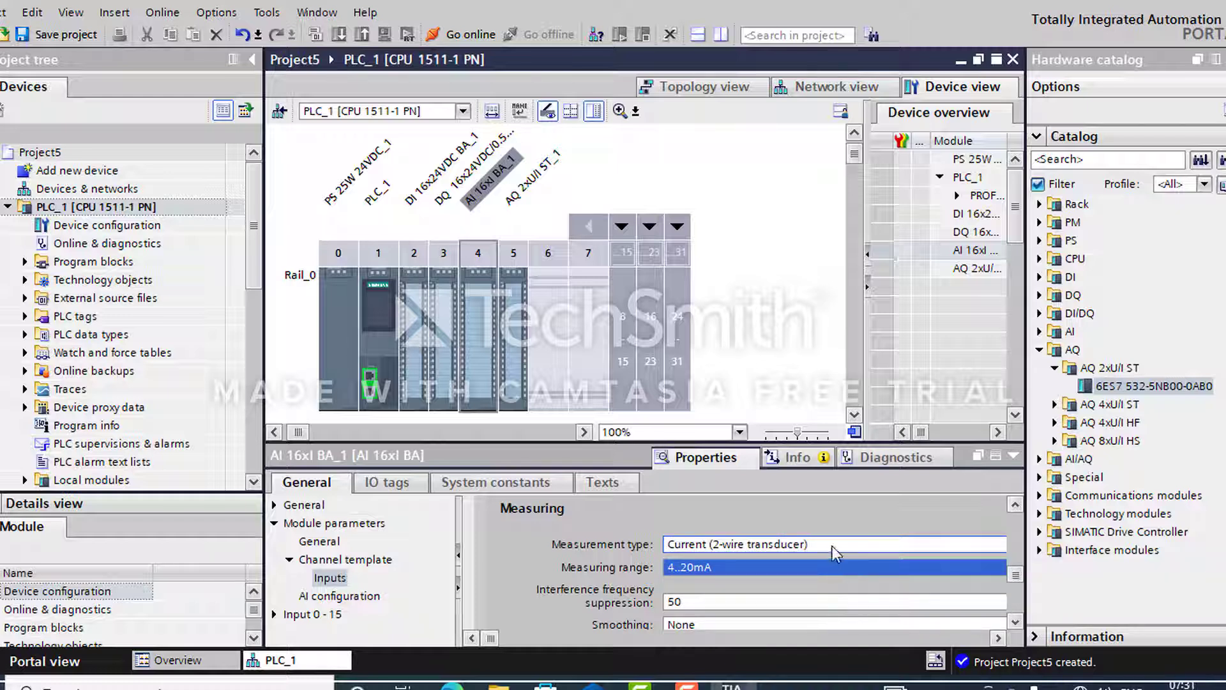
Try the Current (4-wire transducer) measurement type with the +/- 20mA measuring range for the AI module's inputs
click(832, 546)
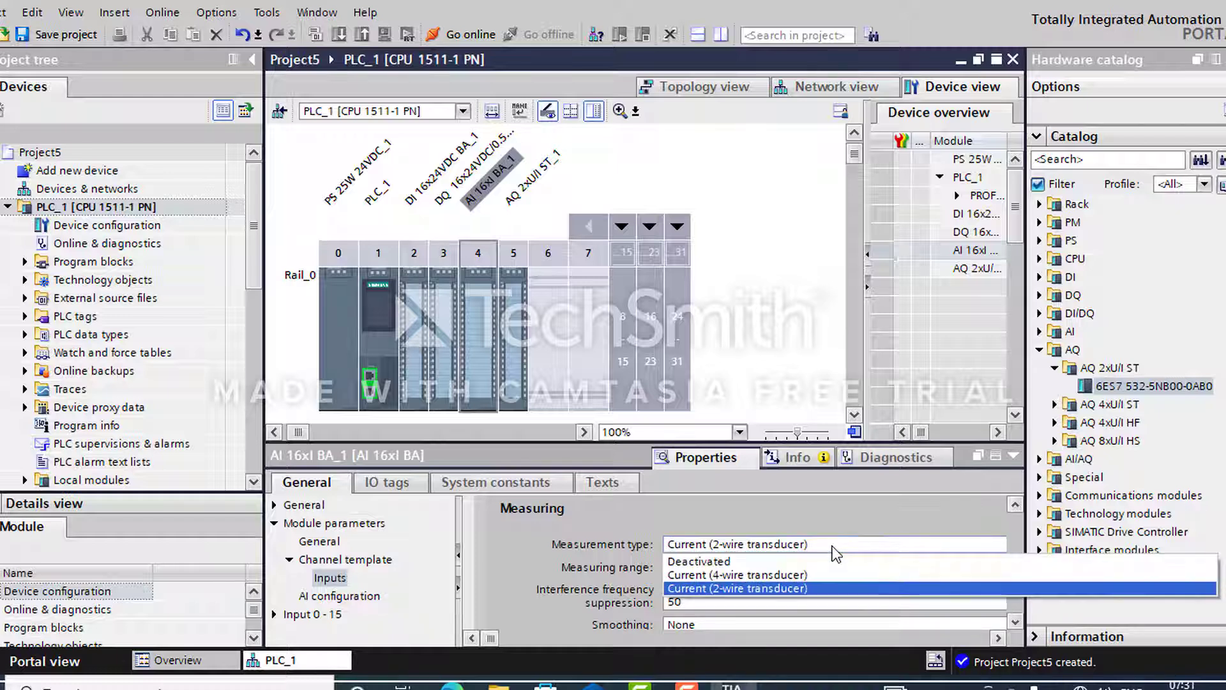
click(807, 574)
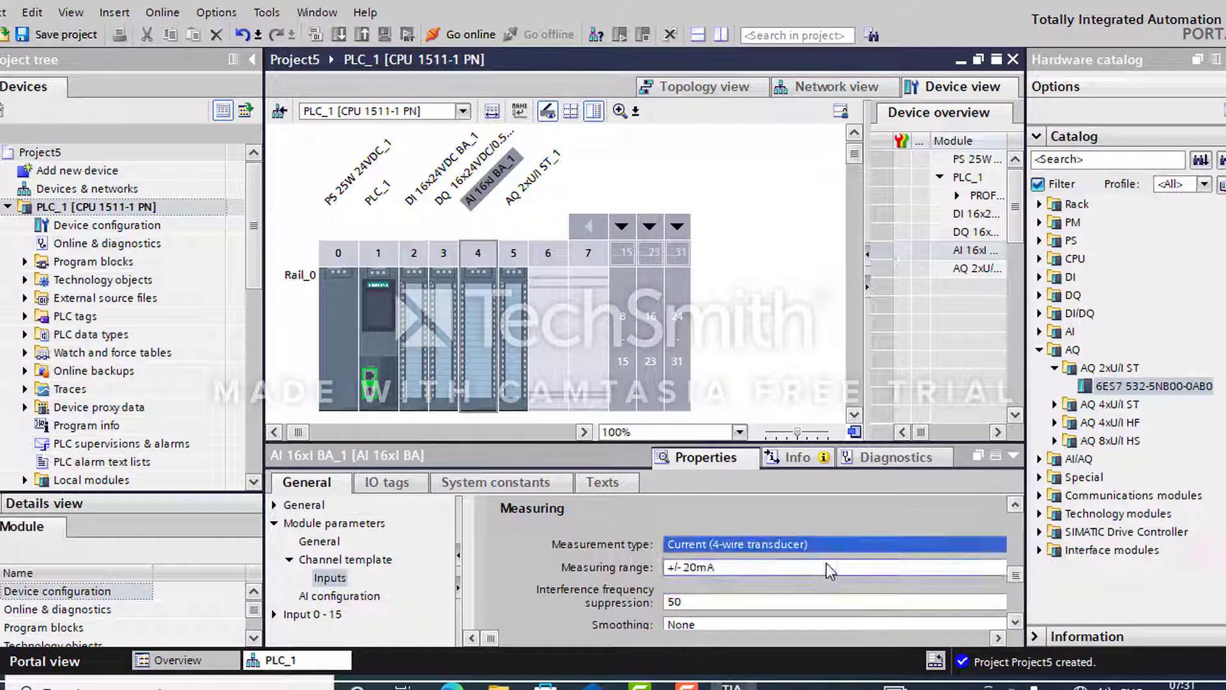
click(827, 567)
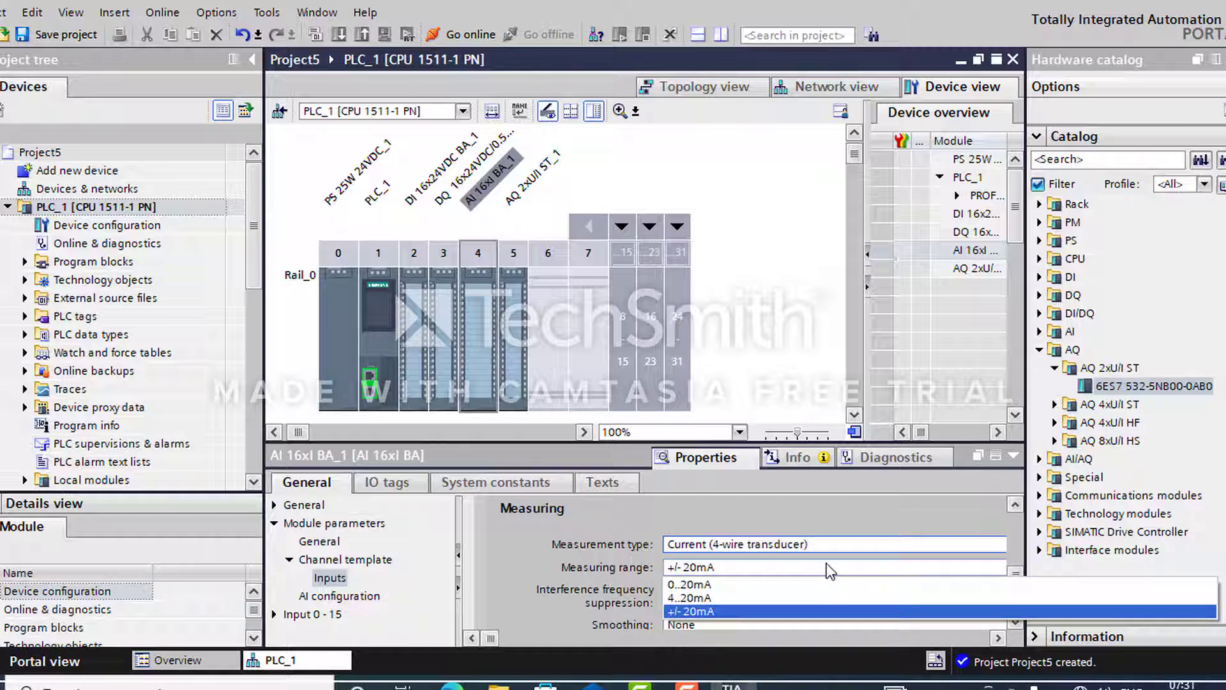
click(783, 610)
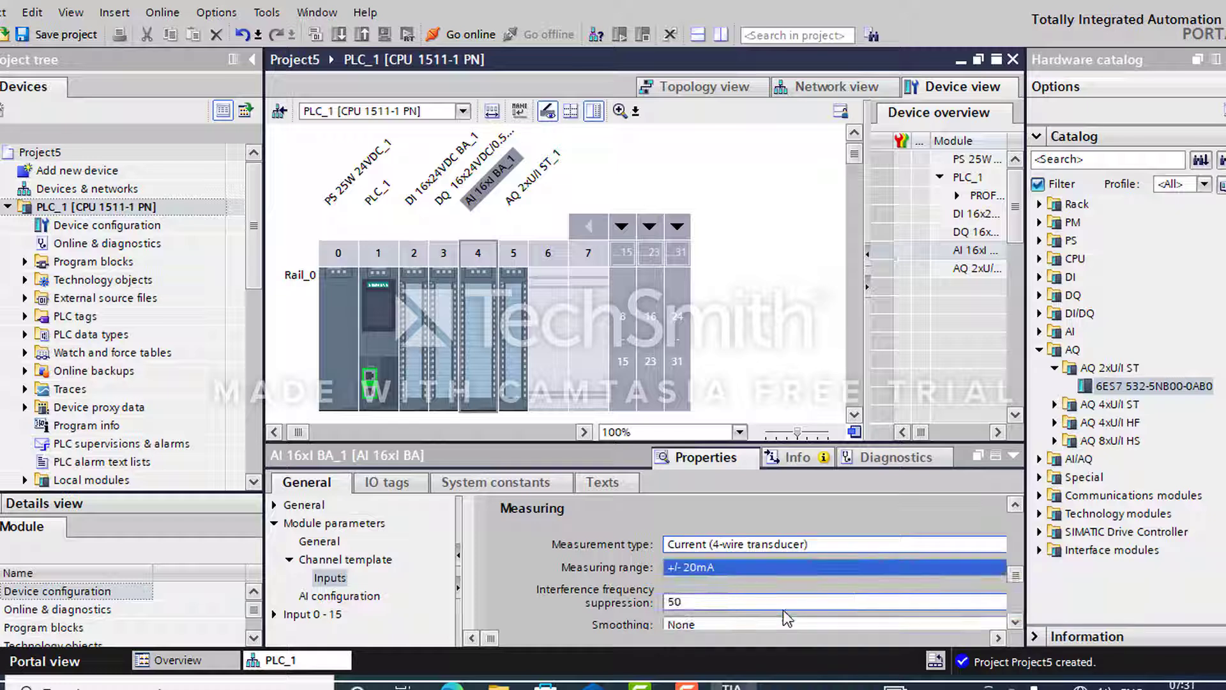
Switch the AI module's measurement type back to Current (2-wire transducer) and check the remaining input template settings
click(798, 545)
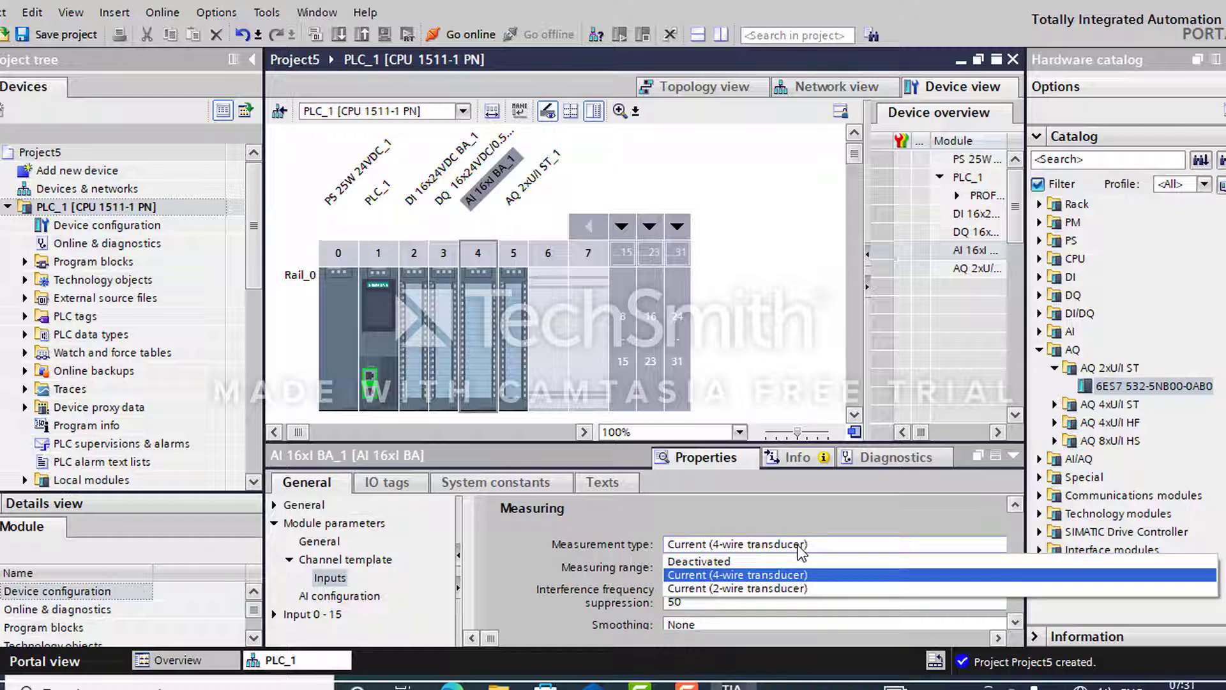
click(787, 586)
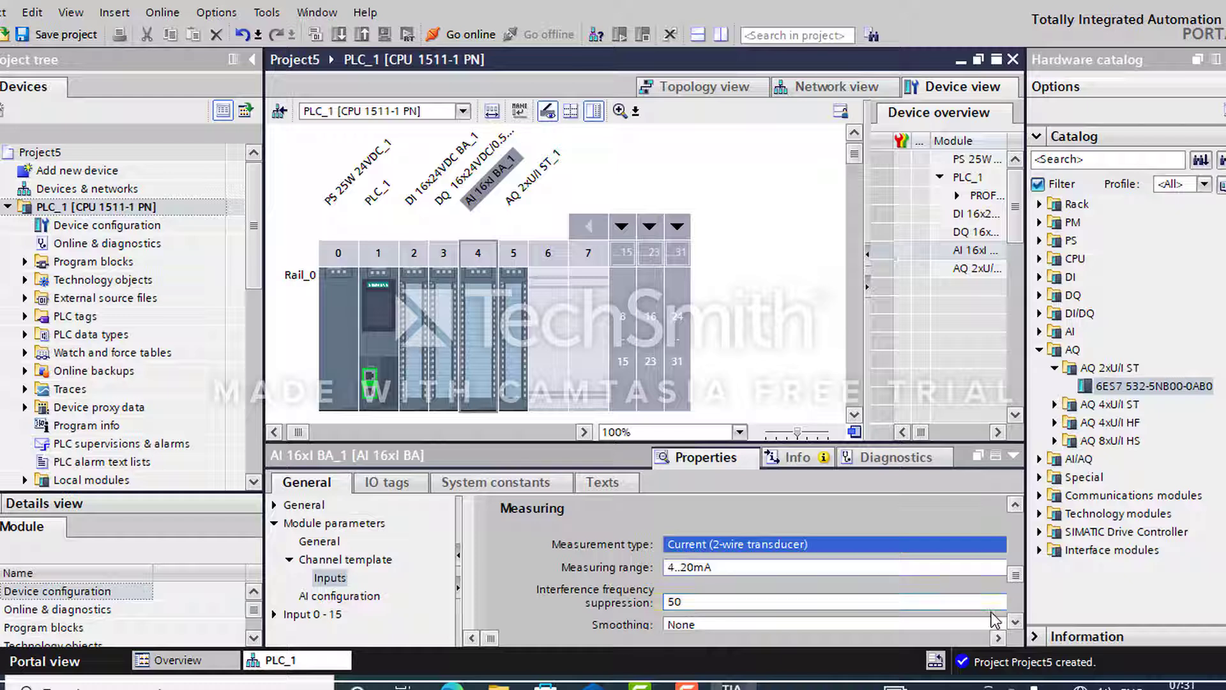
click(1018, 608)
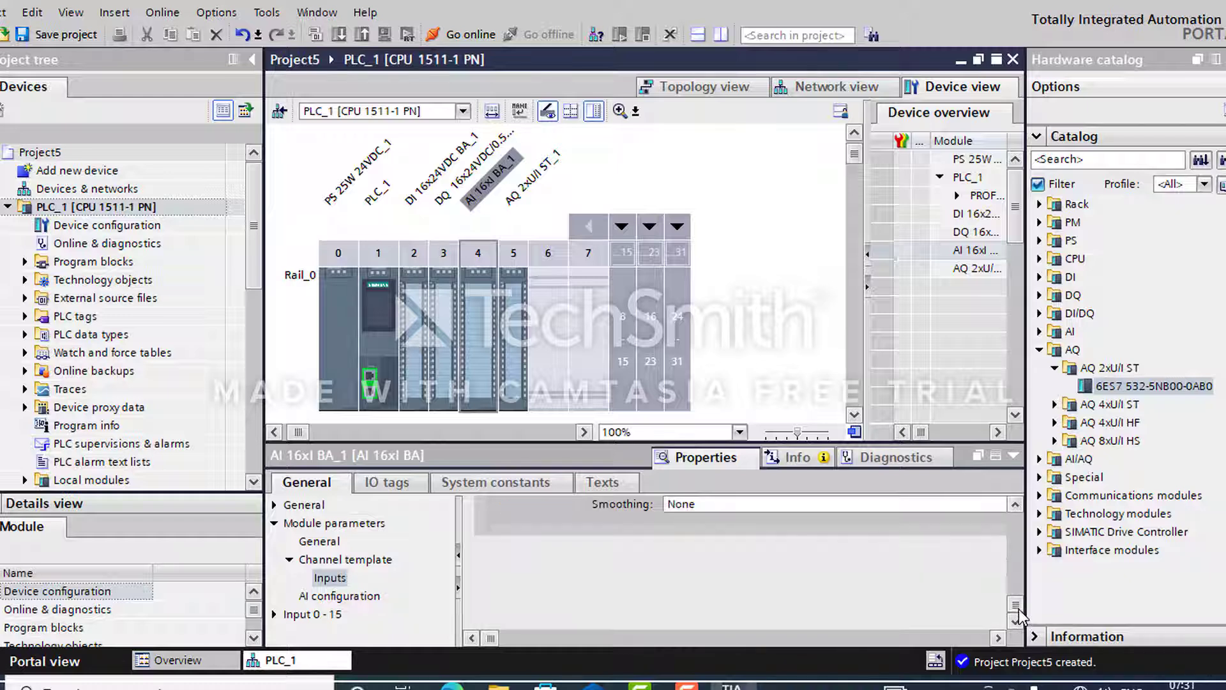
drag(1019, 612, 1015, 505)
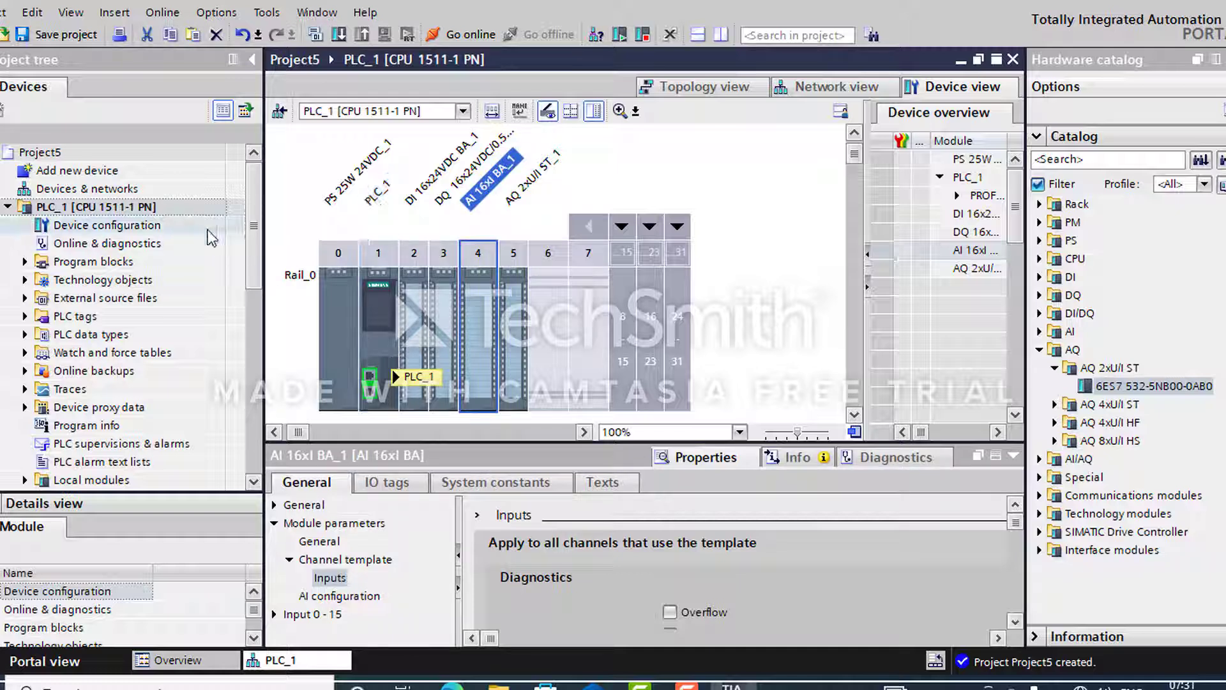
Compile PLC_1 and review the compile messages, reading the full entry listed under the AI 16xI BA module
click(166, 209)
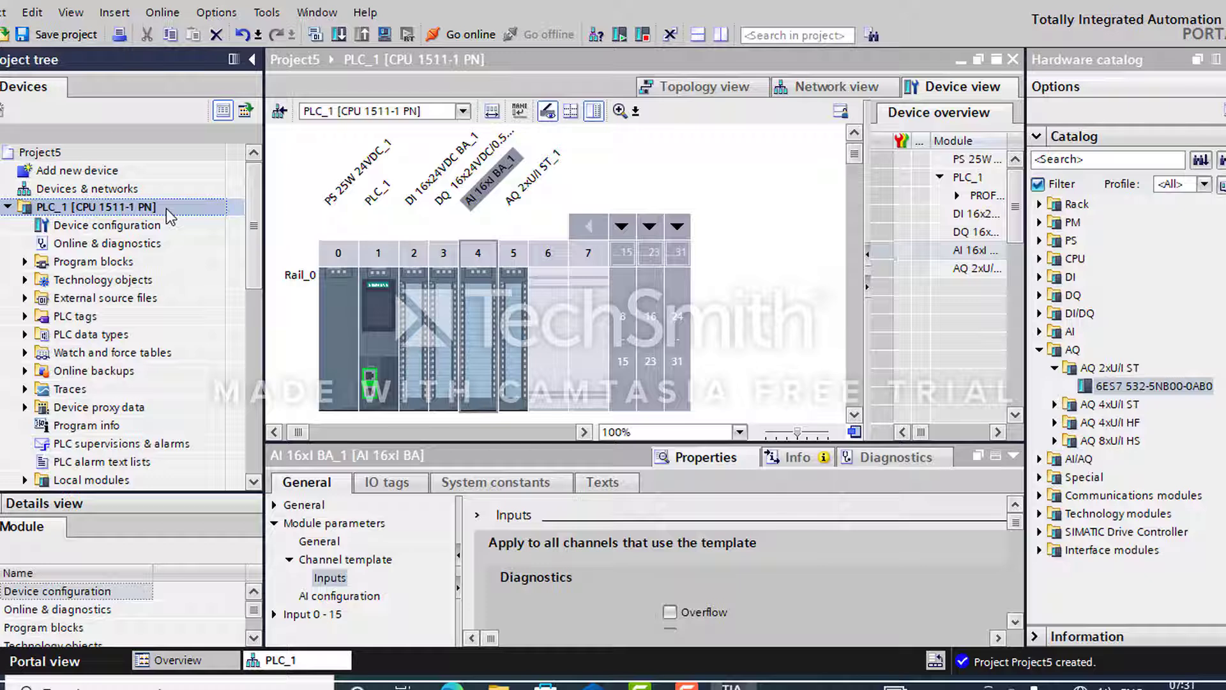
click(308, 37)
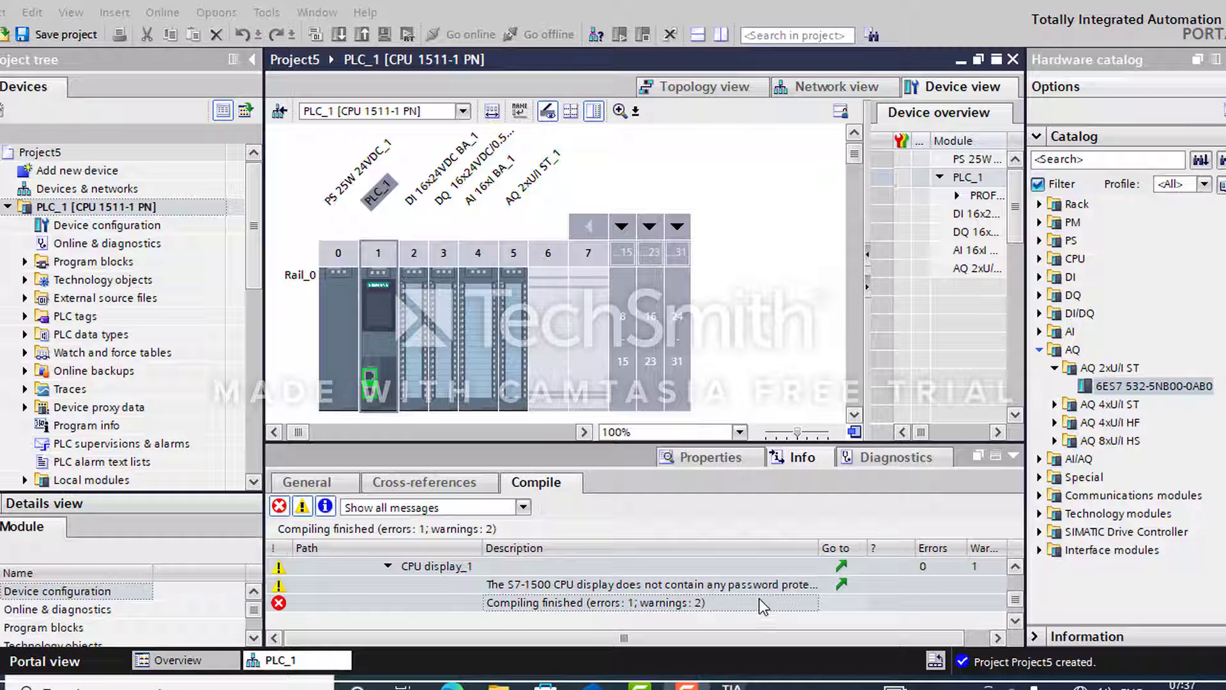
click(1015, 566)
click(1015, 565)
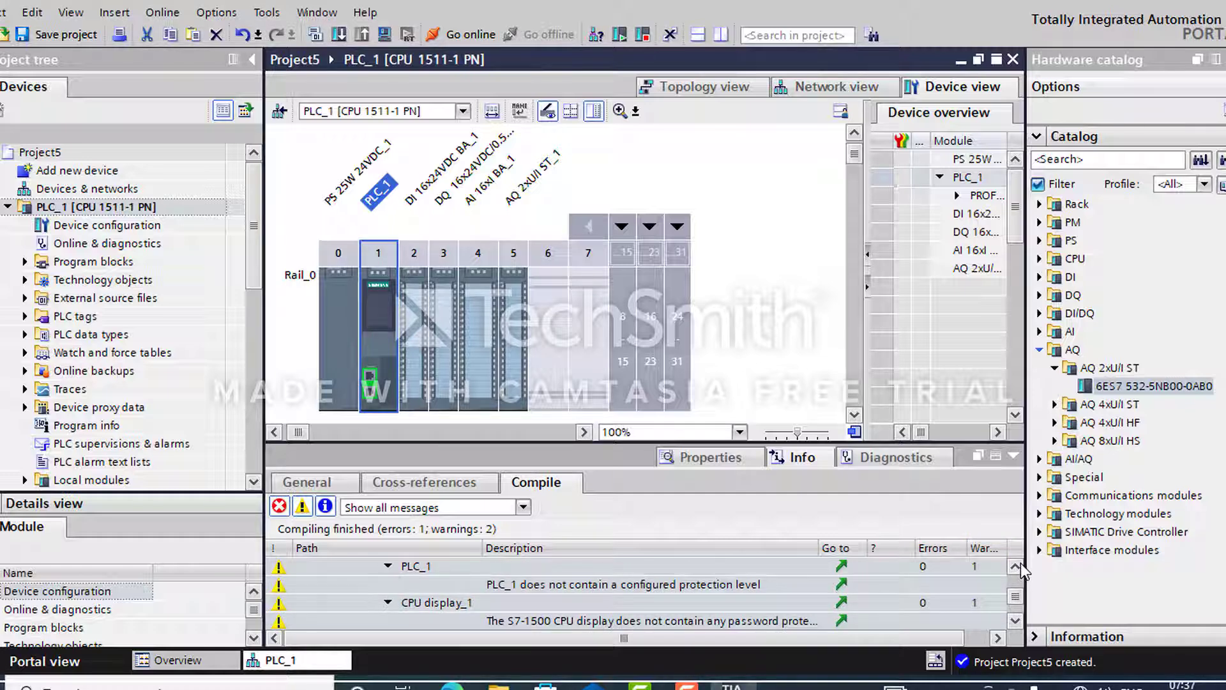
click(1021, 562)
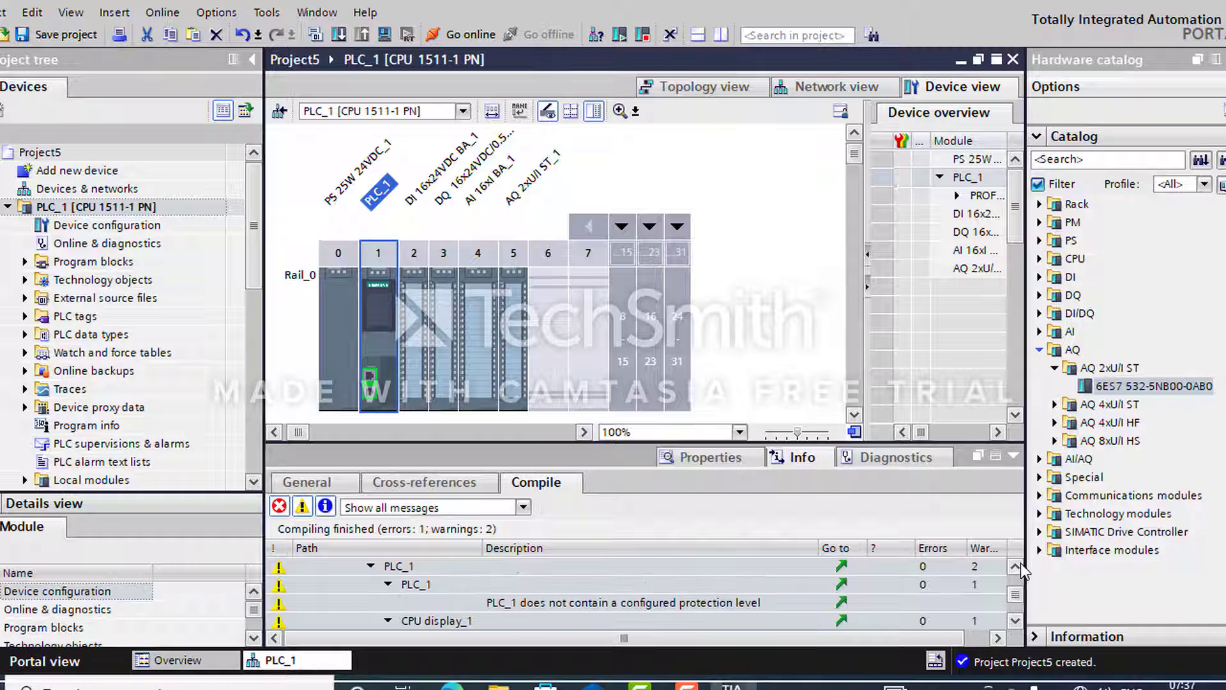
click(1020, 562)
click(1021, 561)
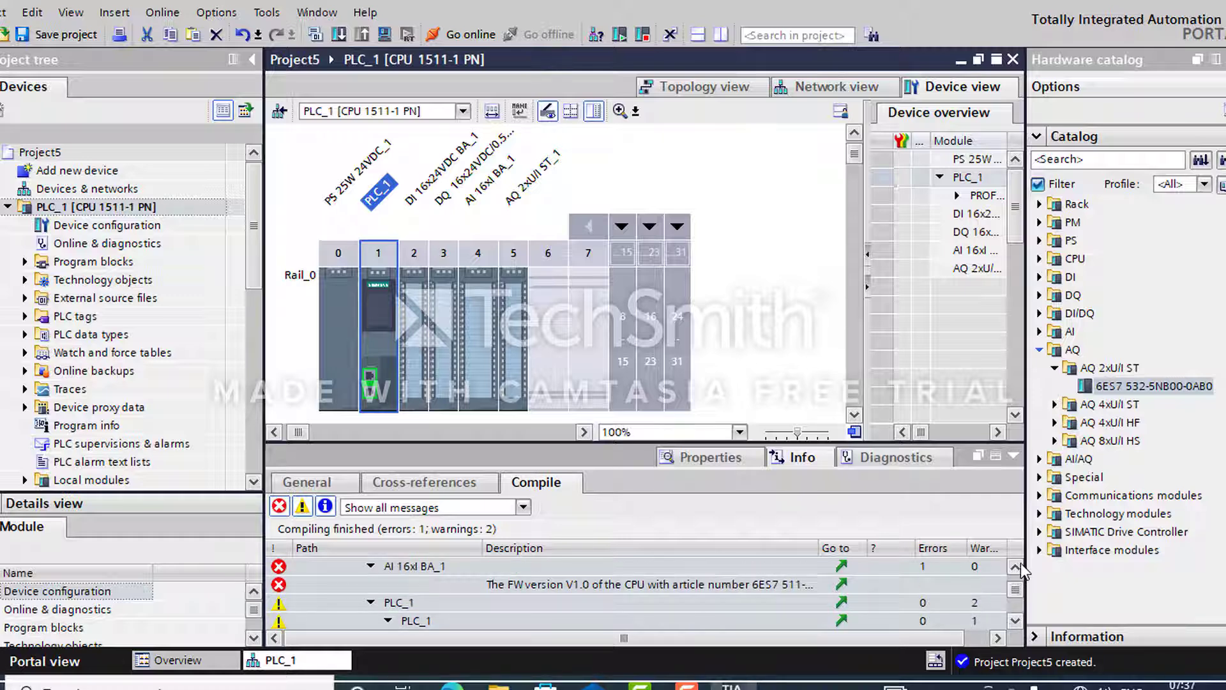
click(1020, 562)
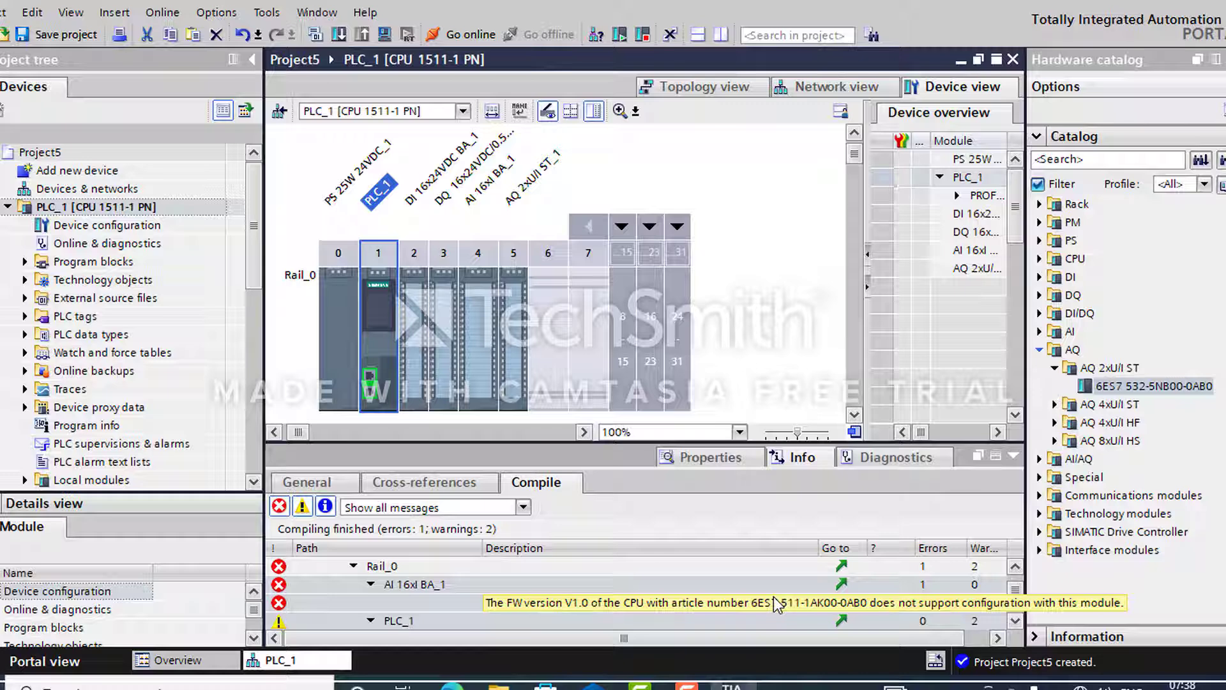
click(803, 602)
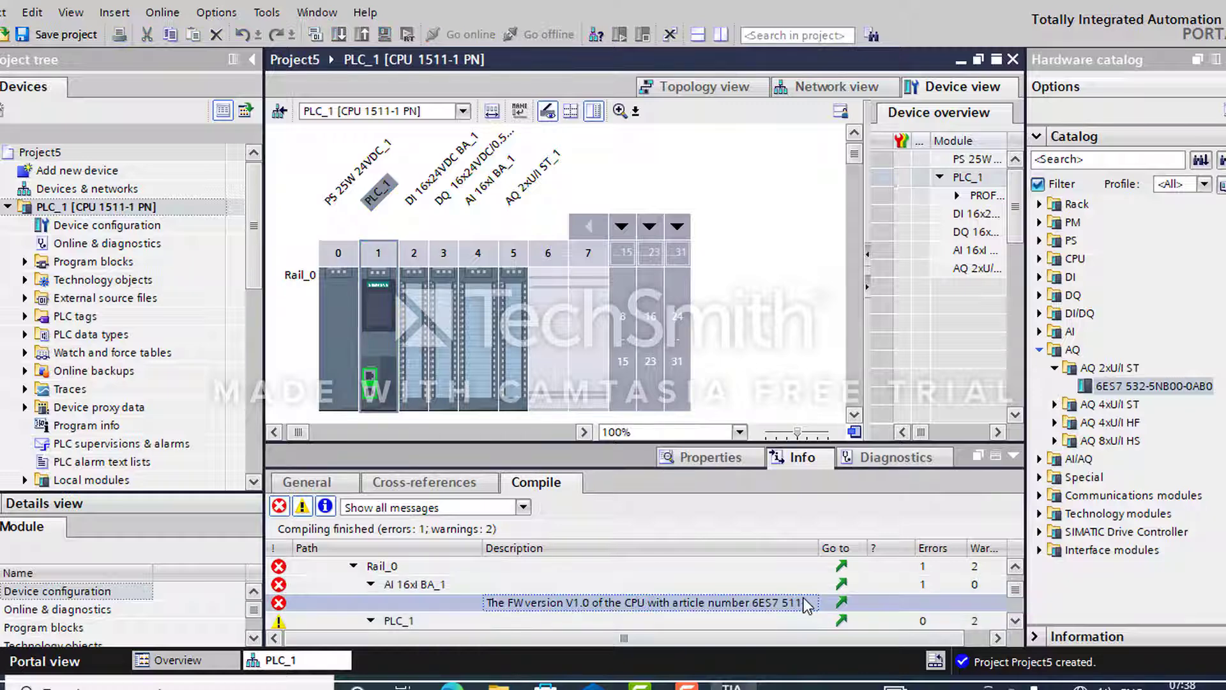
Go to the module behind the compile error under AI 16xI BA_1 and read the full error description
click(840, 603)
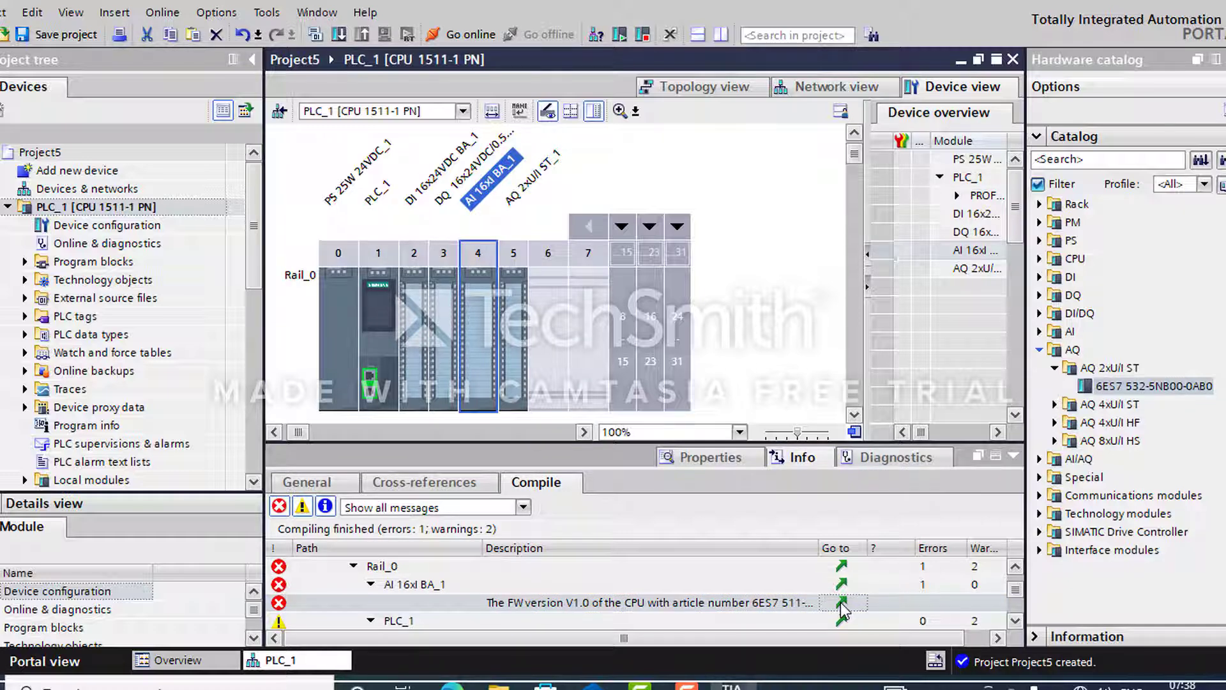
click(840, 603)
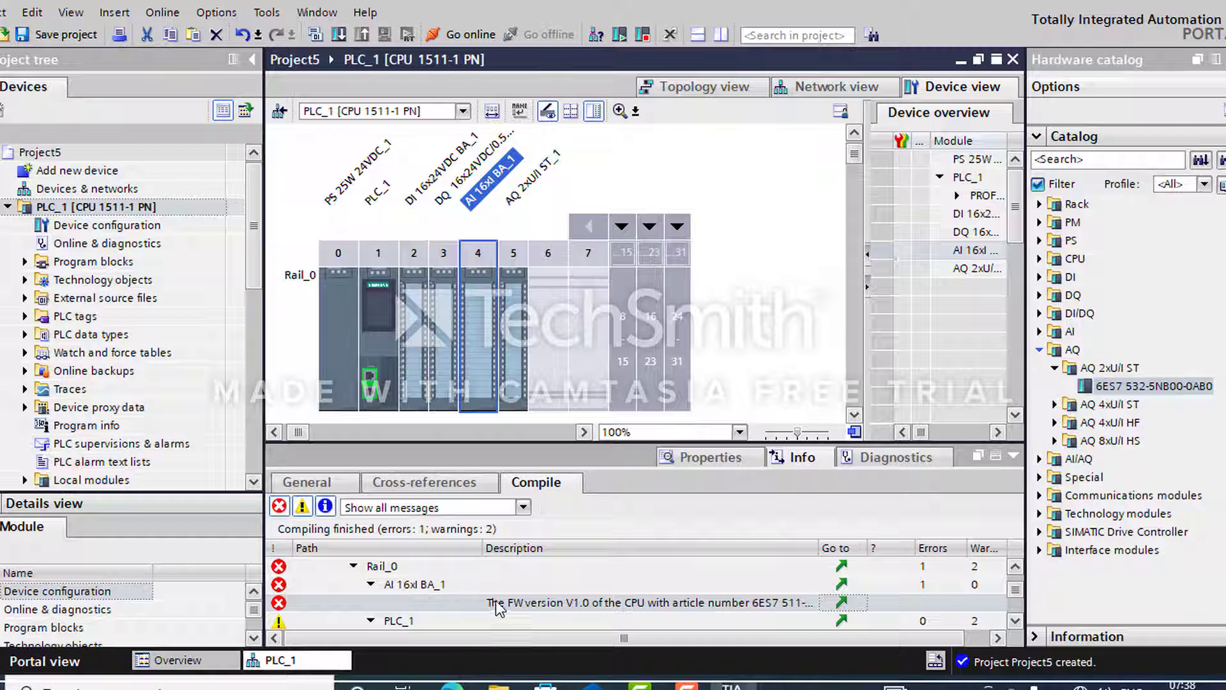
click(598, 604)
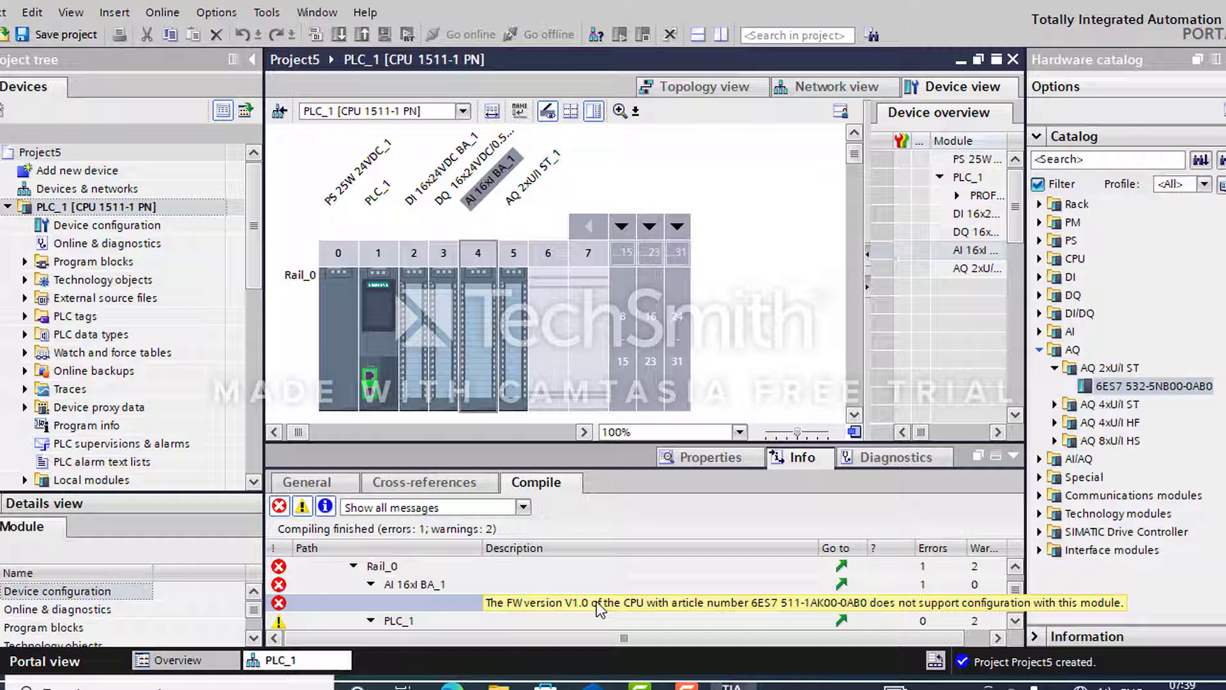
Open the catalog information in the PLC_1 CPU's properties and check its article number and firmware version
click(380, 347)
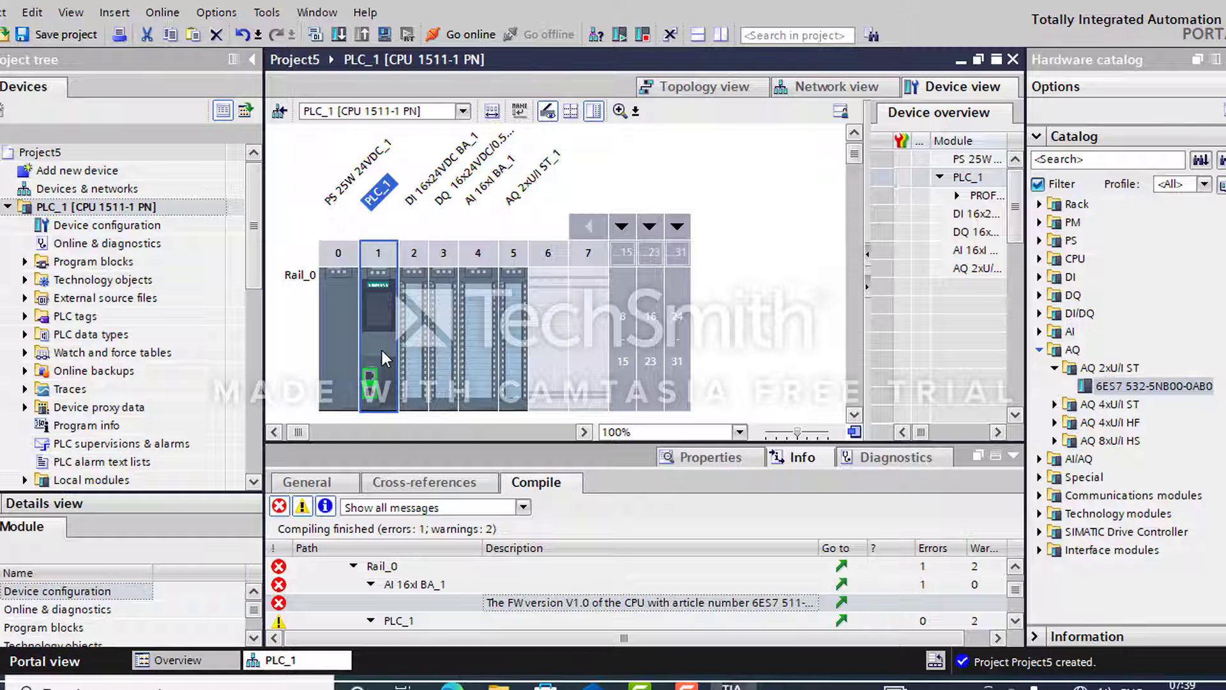
double_click(381, 347)
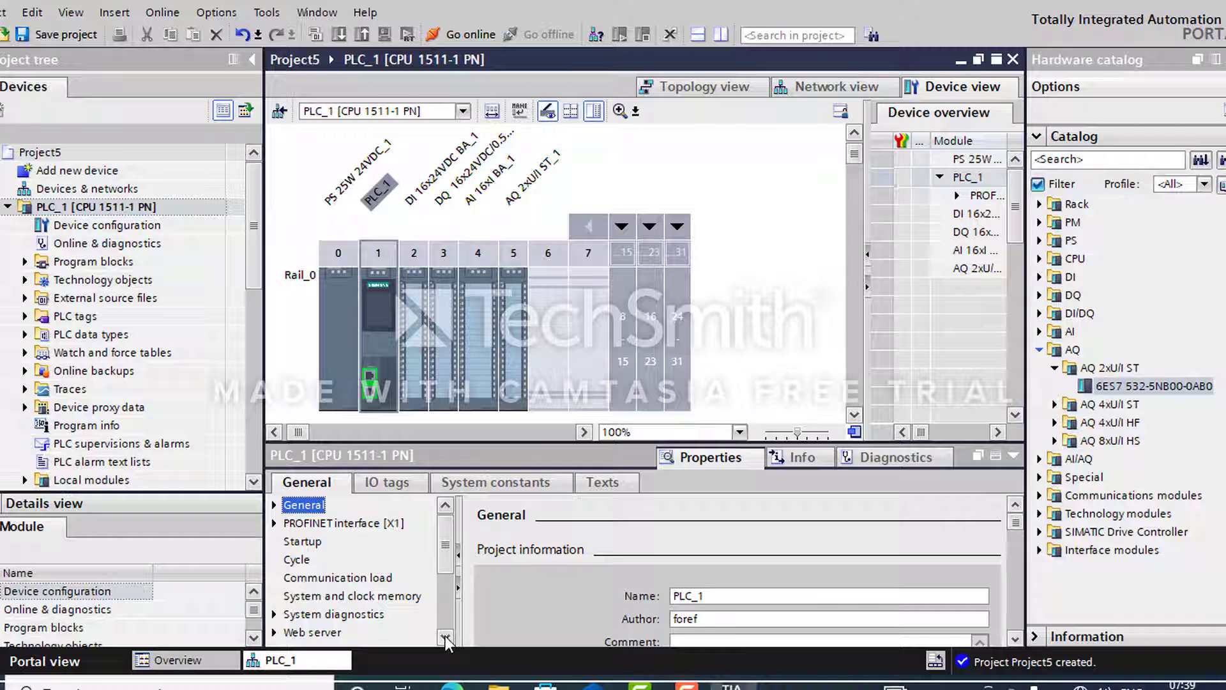
click(276, 504)
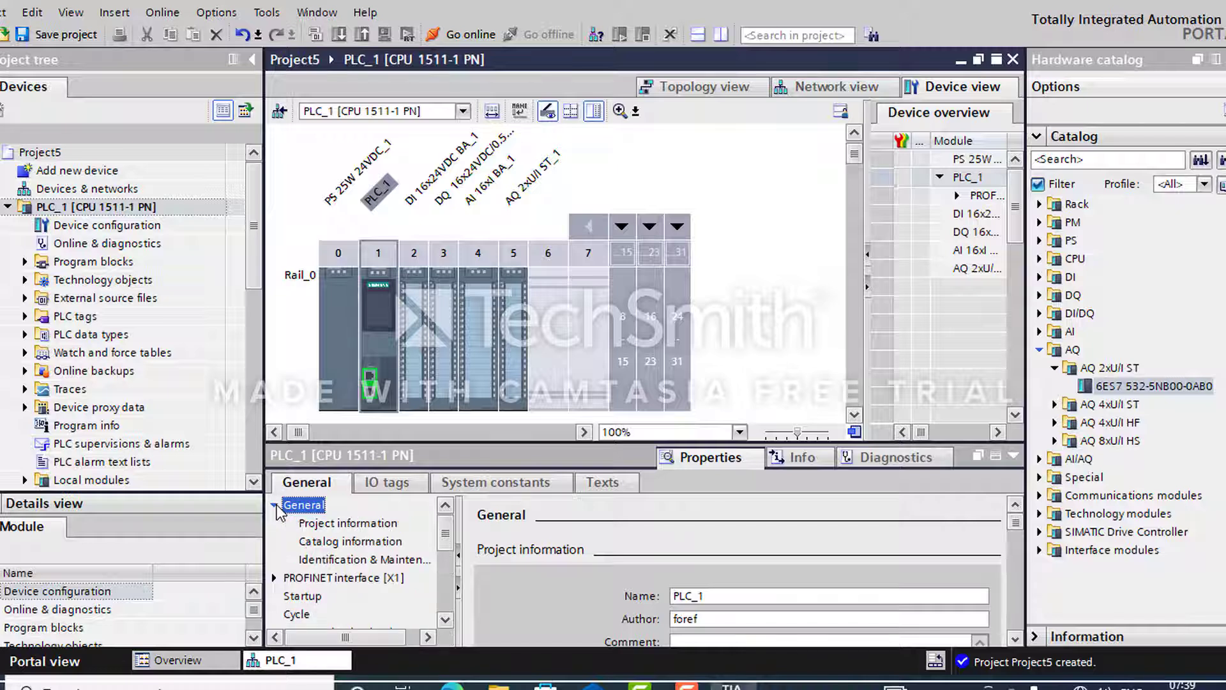
click(329, 543)
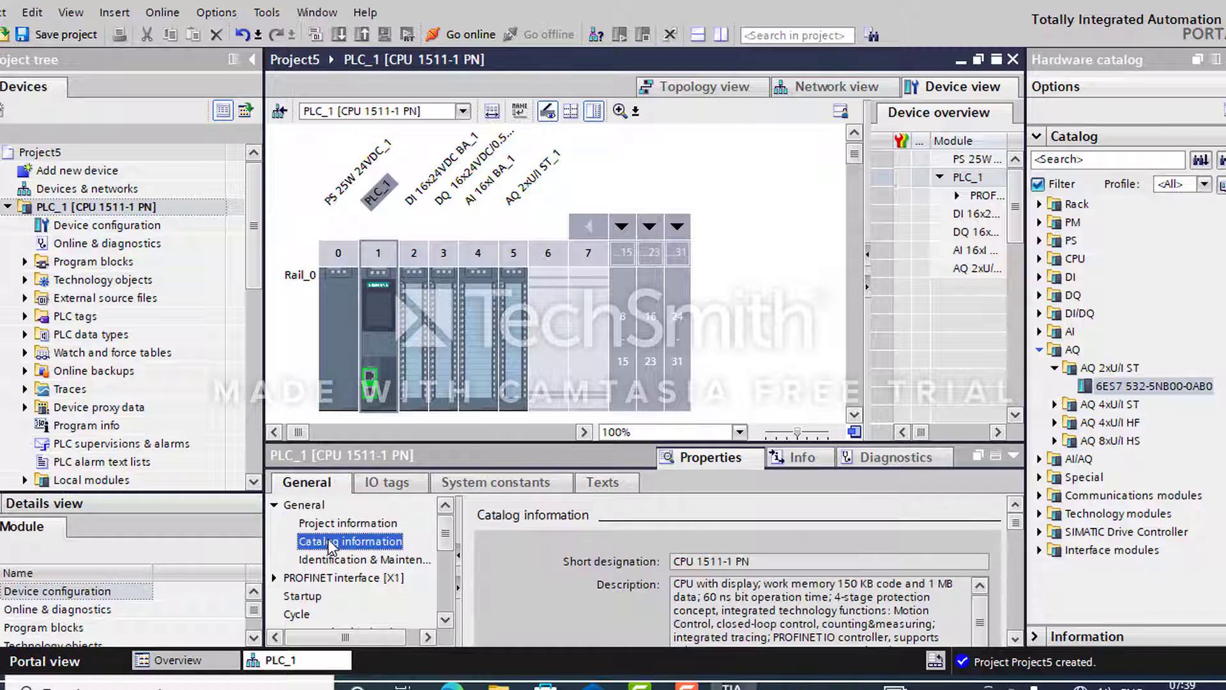
click(1015, 638)
click(1015, 638)
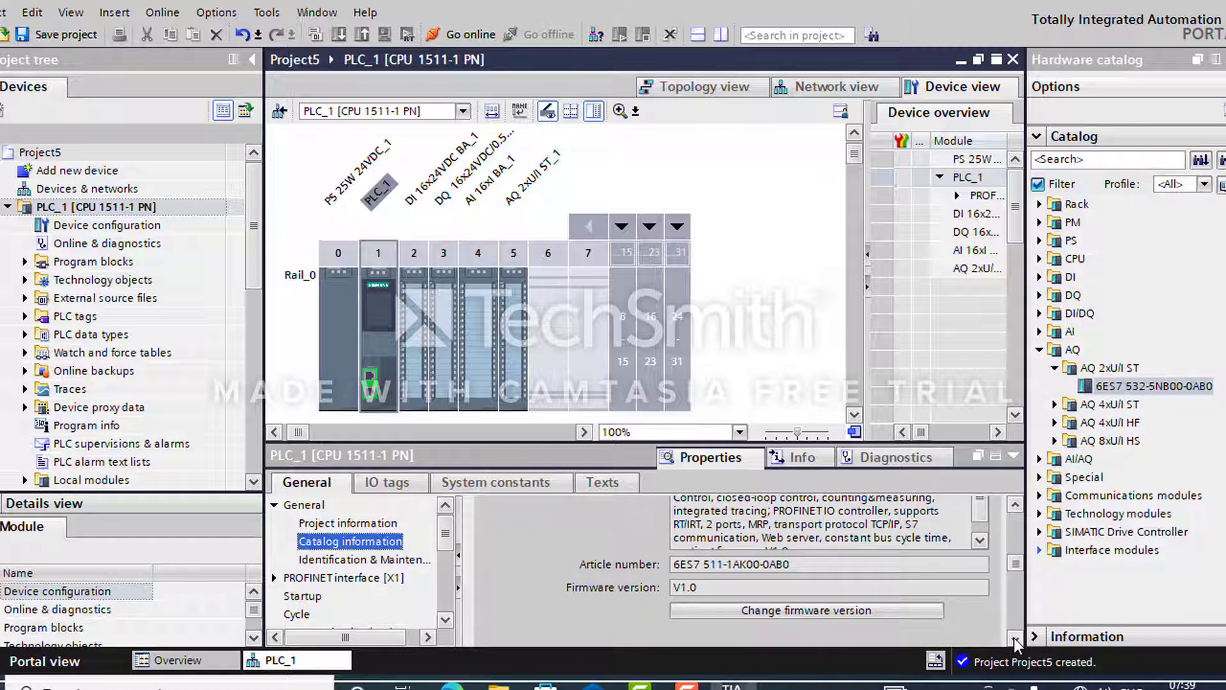
click(1016, 638)
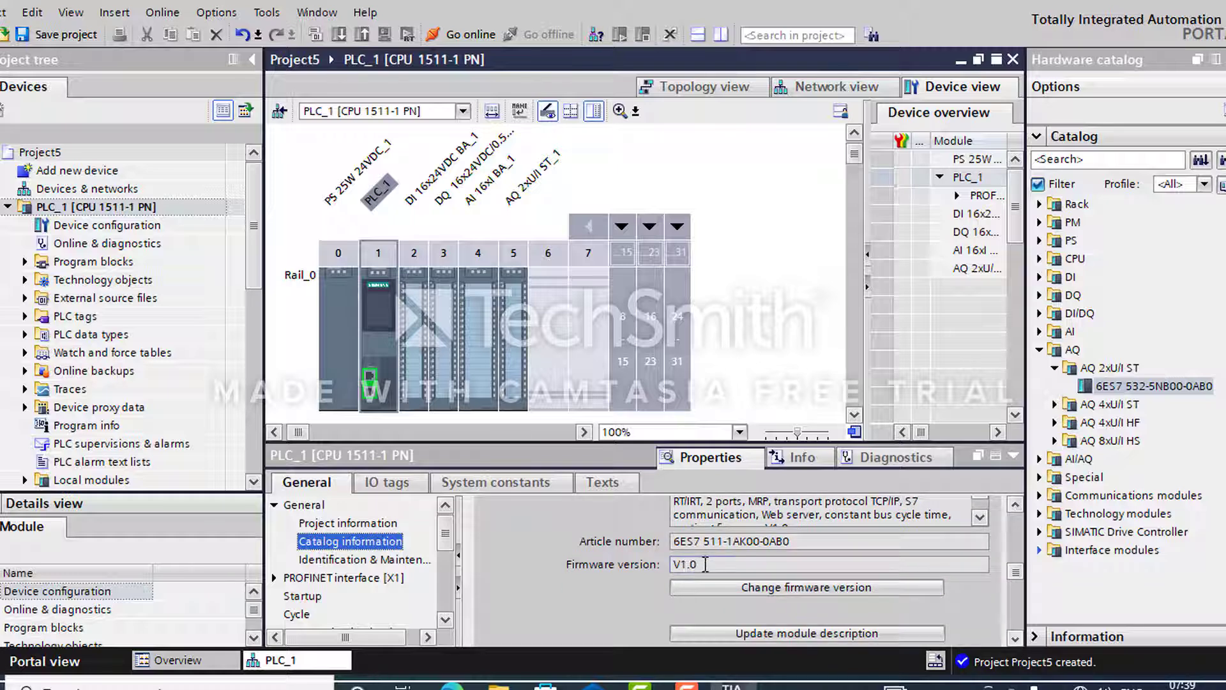
click(706, 564)
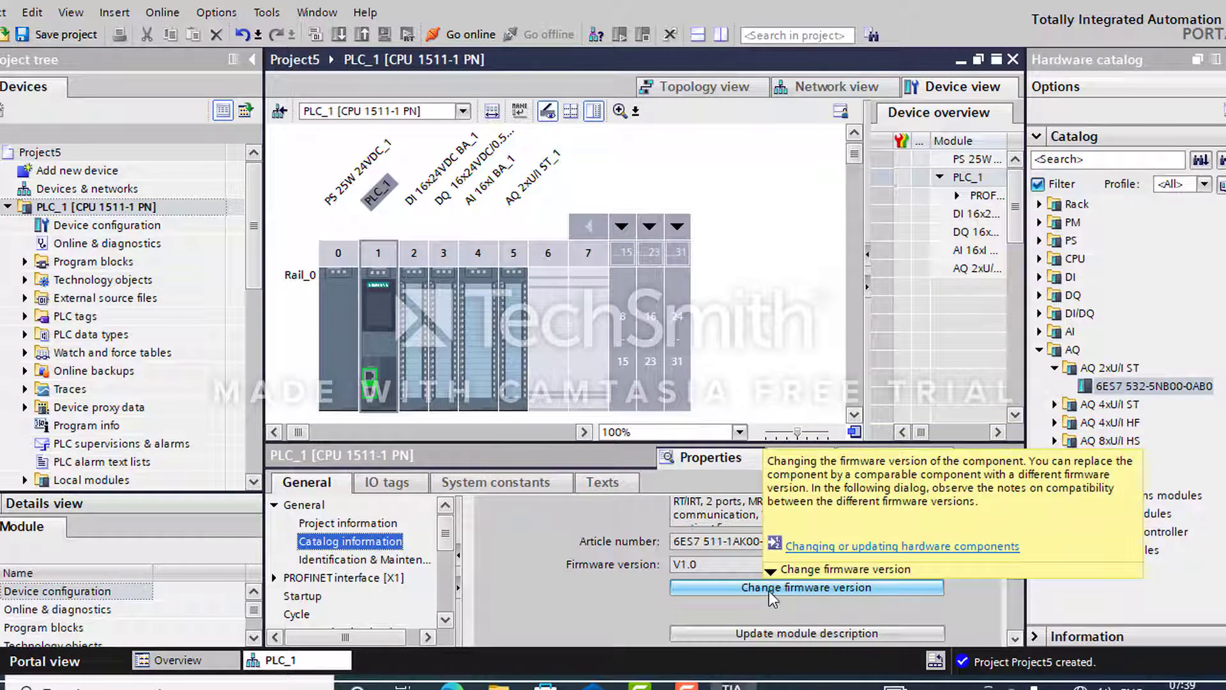
Change the CPU 1511-1 PN's firmware version to V1.8, keeping article number 6ES7 511-1AK00-0AB0
click(802, 589)
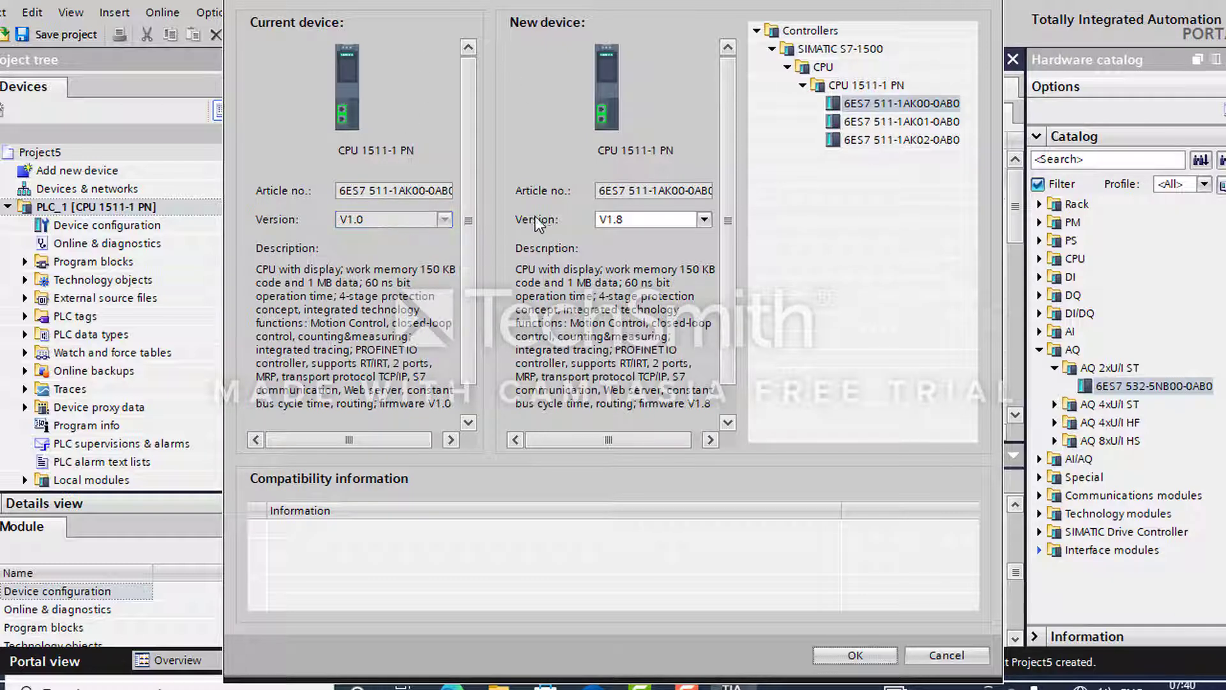
click(623, 219)
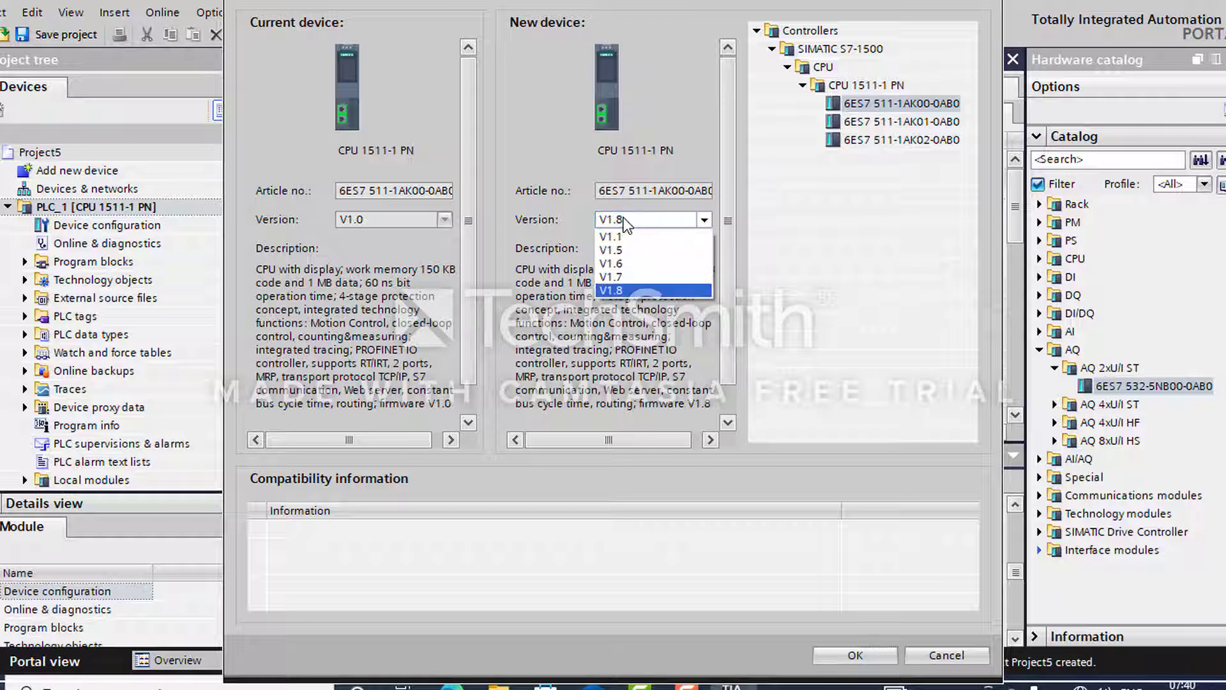
click(626, 290)
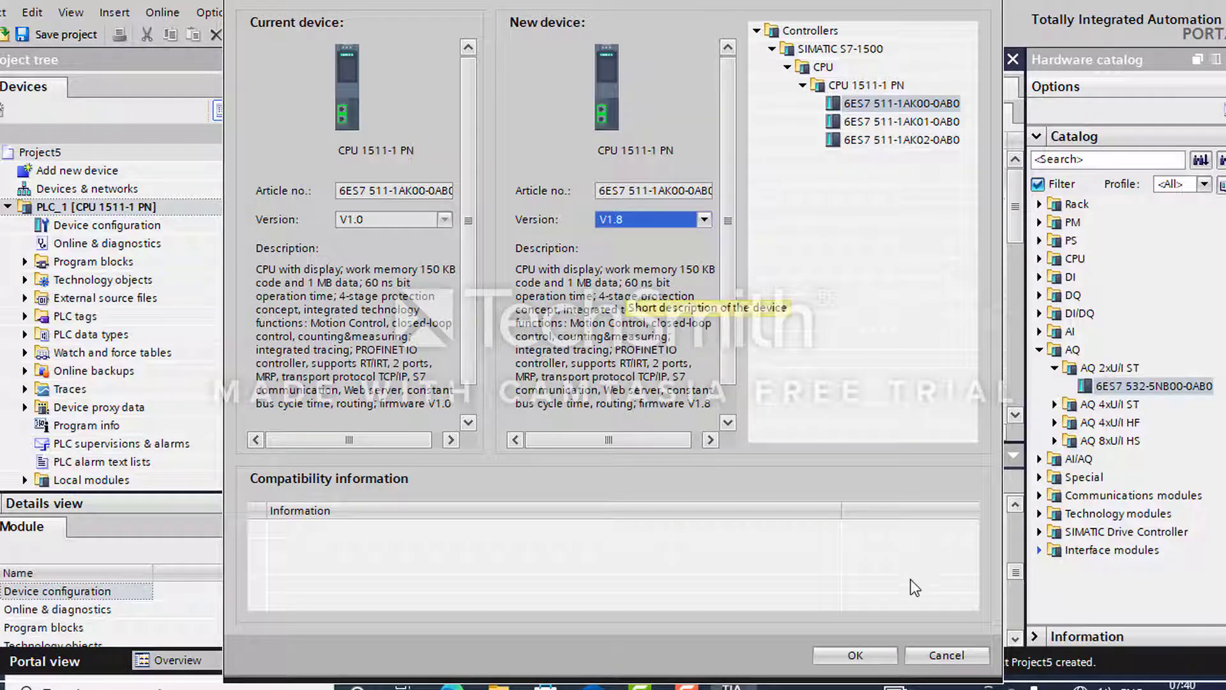
click(855, 654)
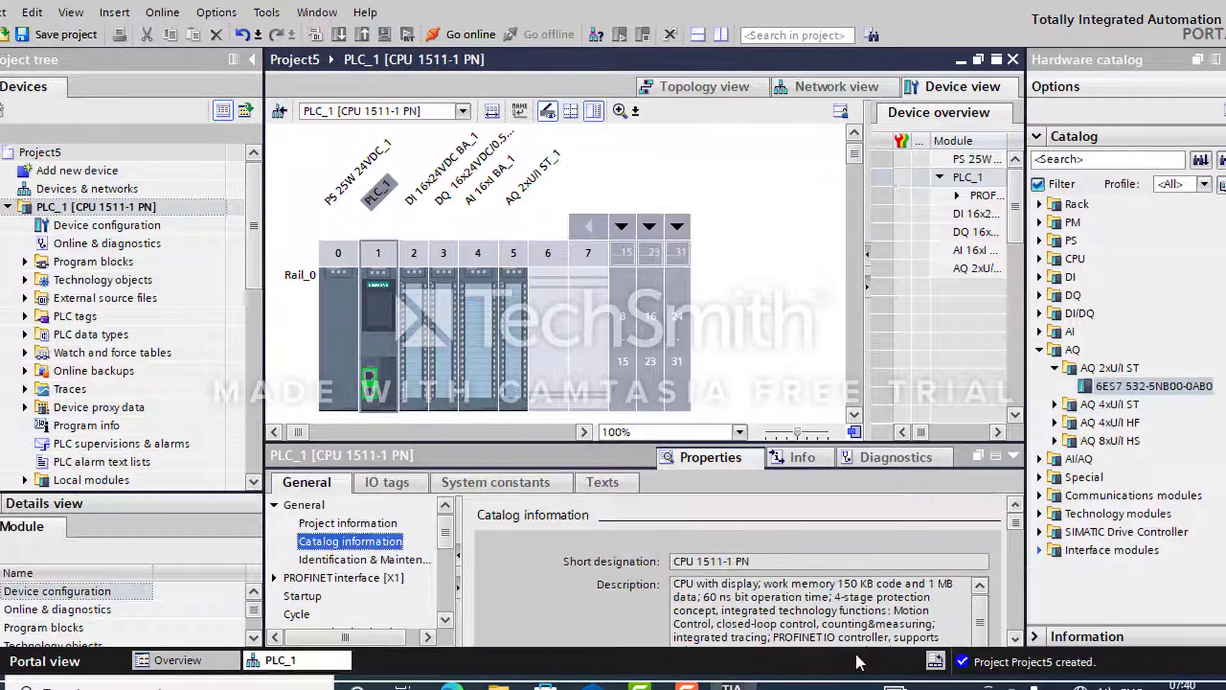
Check the updated firmware version in the catalog information of PLC_1
click(1015, 638)
click(1016, 638)
click(1016, 638)
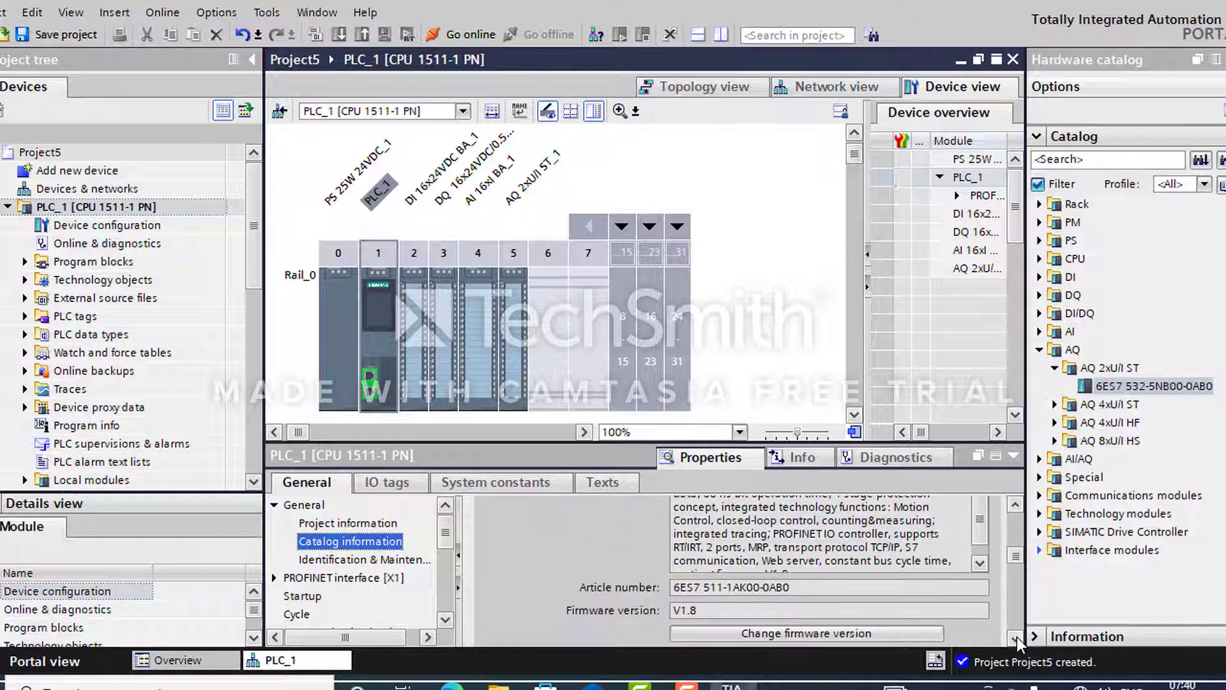
click(1015, 638)
click(1015, 638)
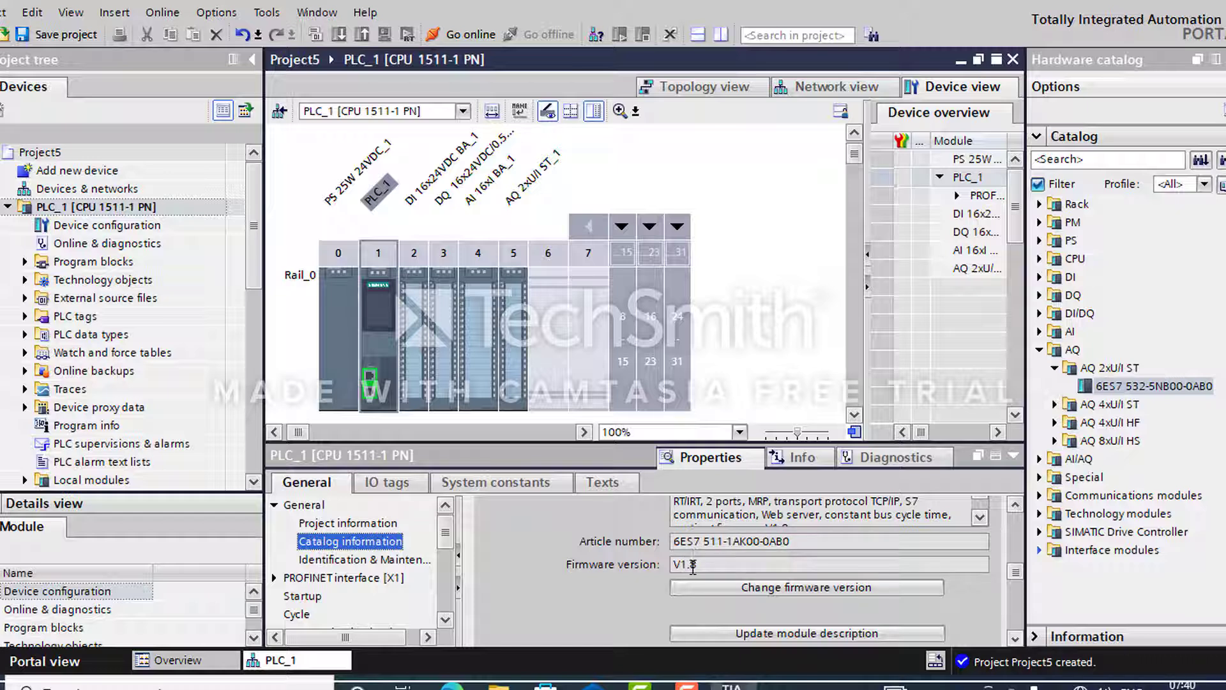
click(769, 564)
click(1016, 639)
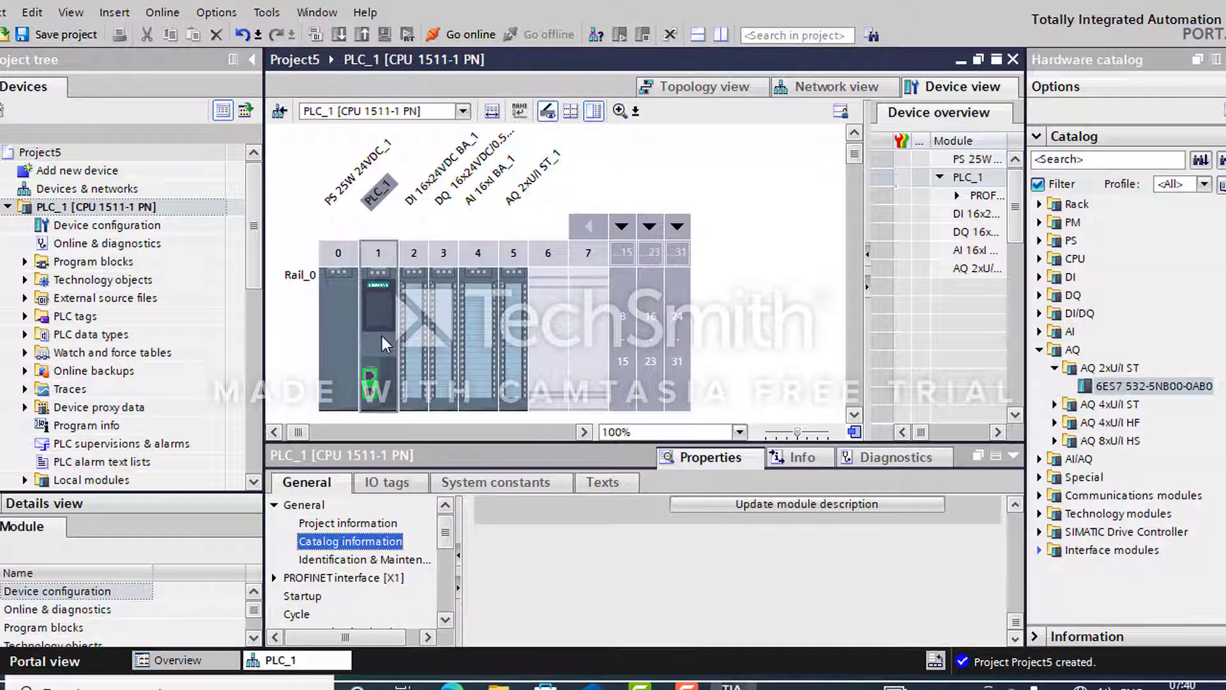
Recompile PLC_1, going through its compile messages, and save the project
click(134, 207)
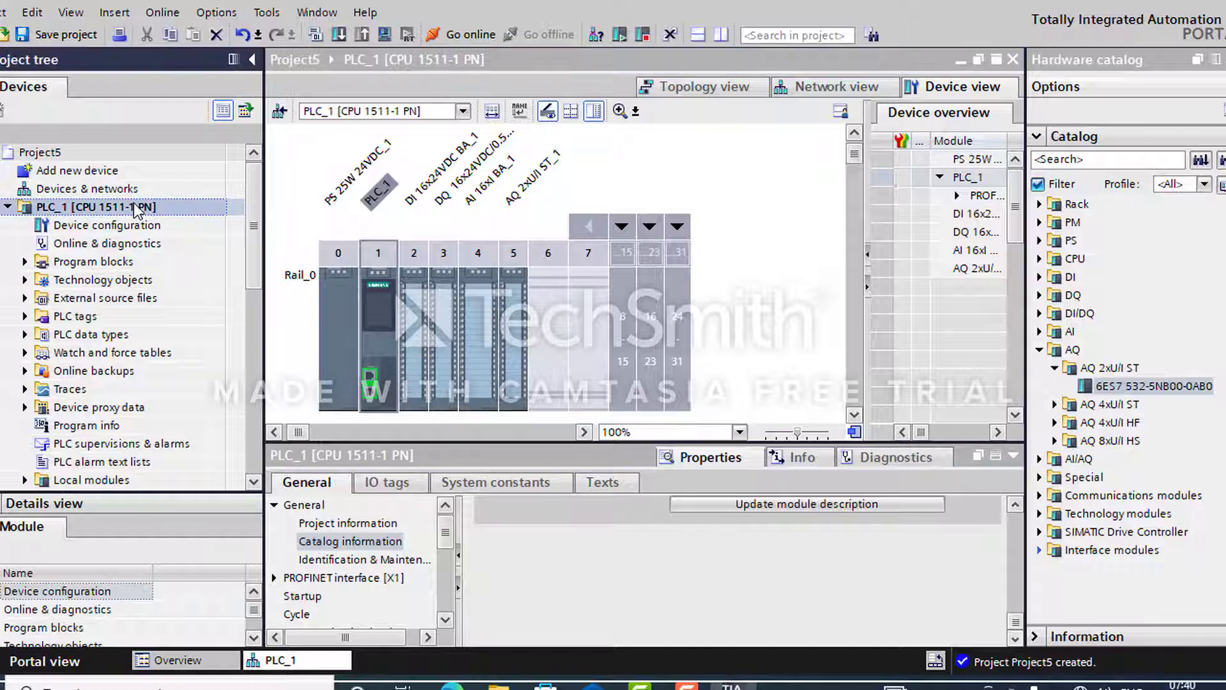
click(315, 34)
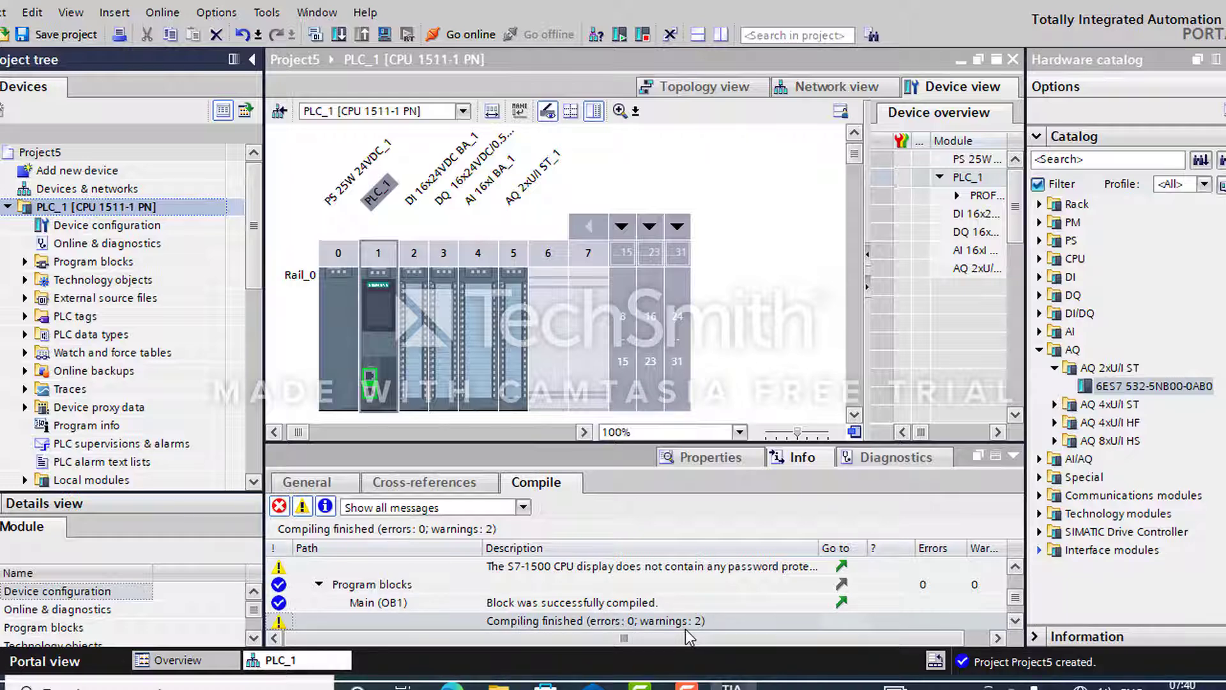
click(1015, 569)
click(1015, 569)
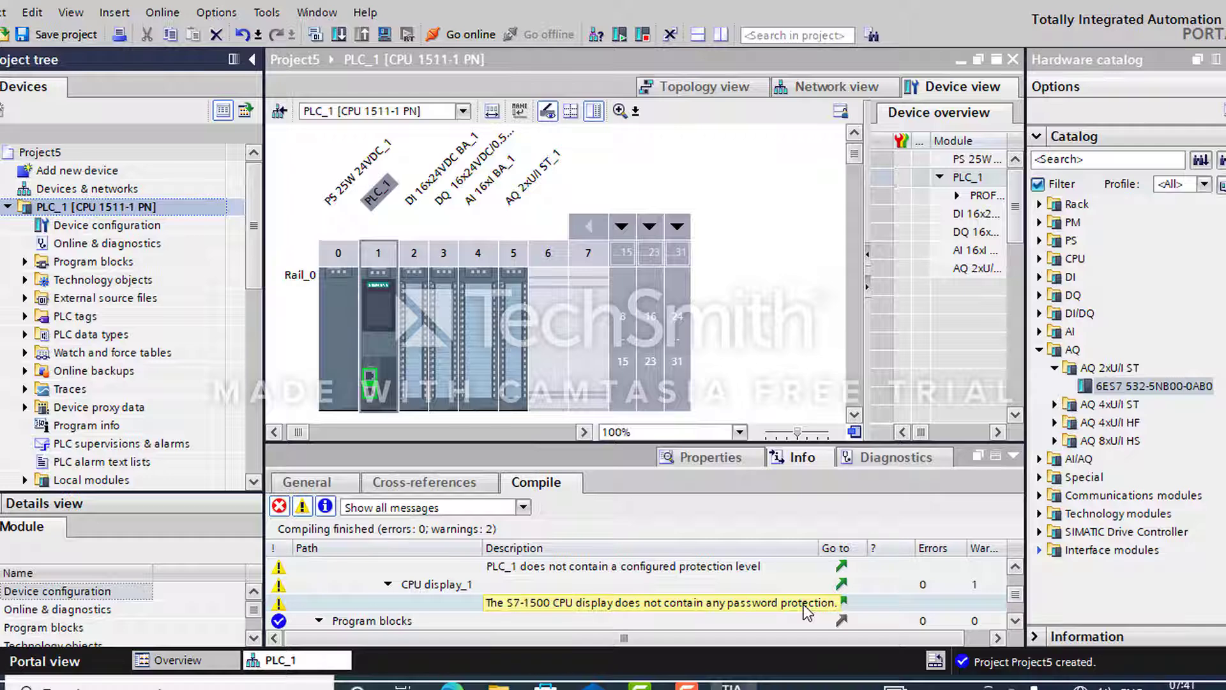
click(1015, 621)
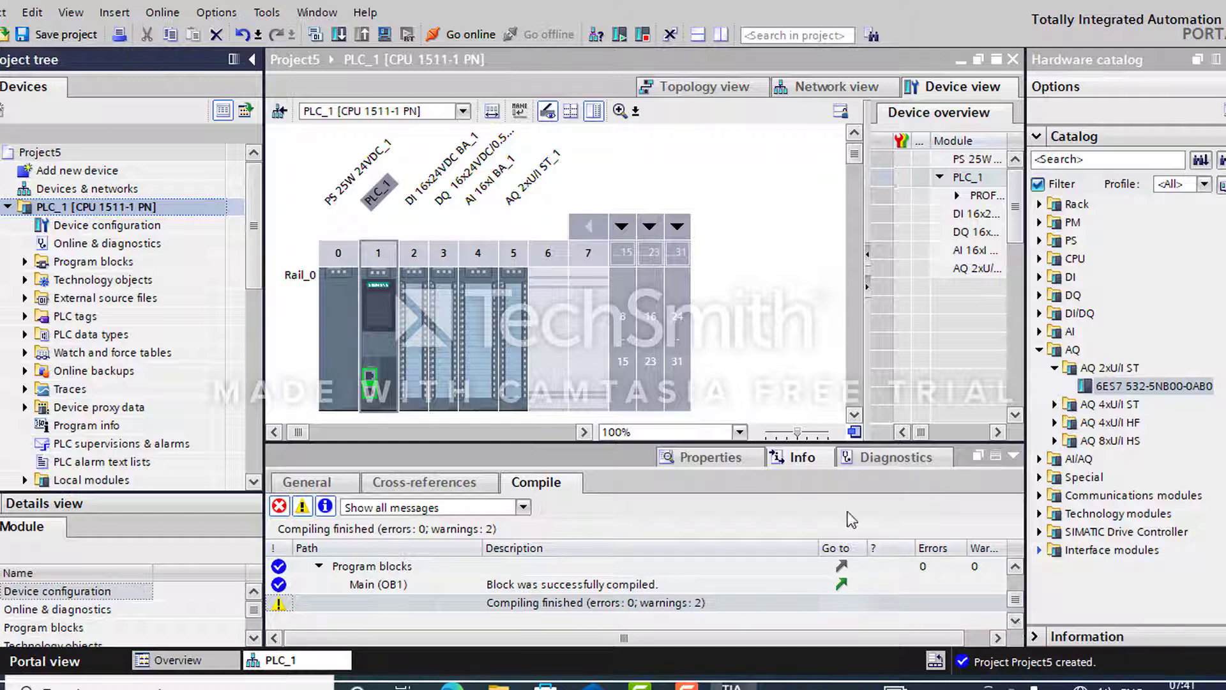
click(59, 38)
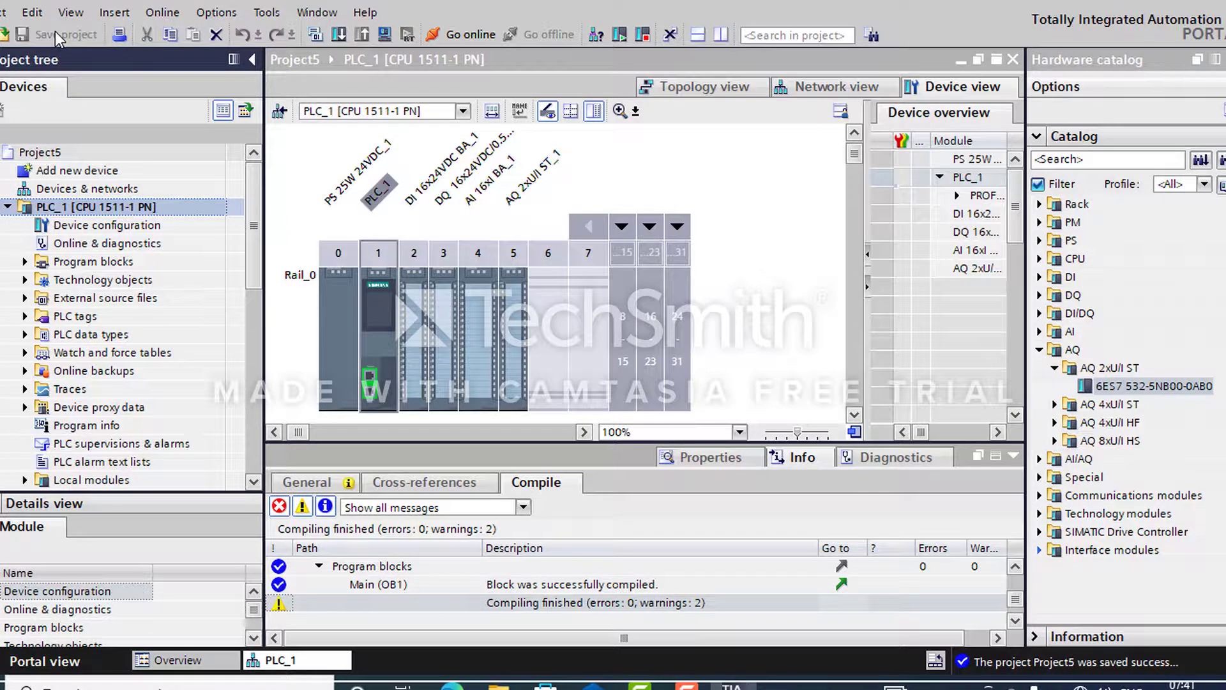